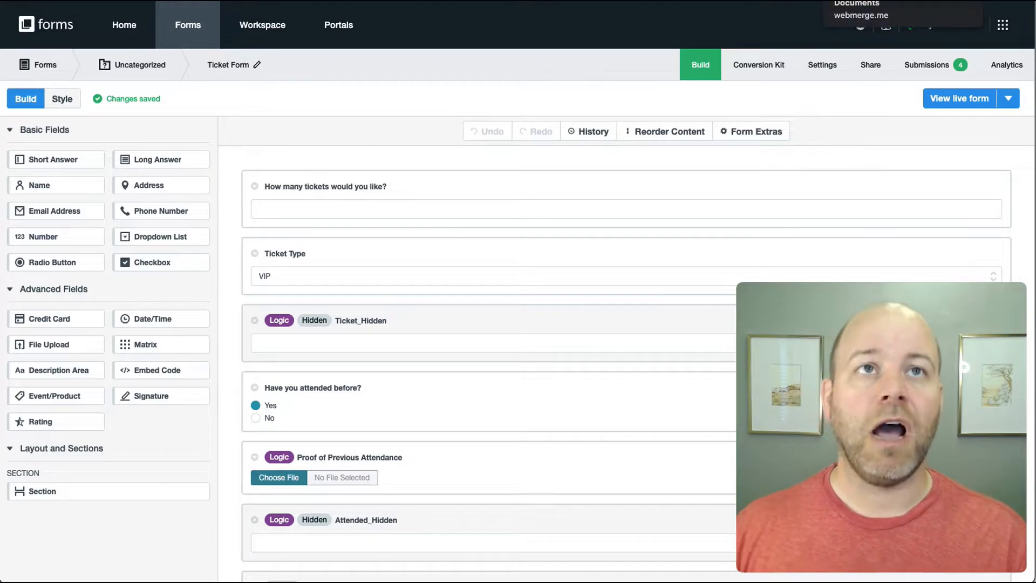
- Open the Ticket Document template for editing in Word Online from its Manage File options
click(880, 1)
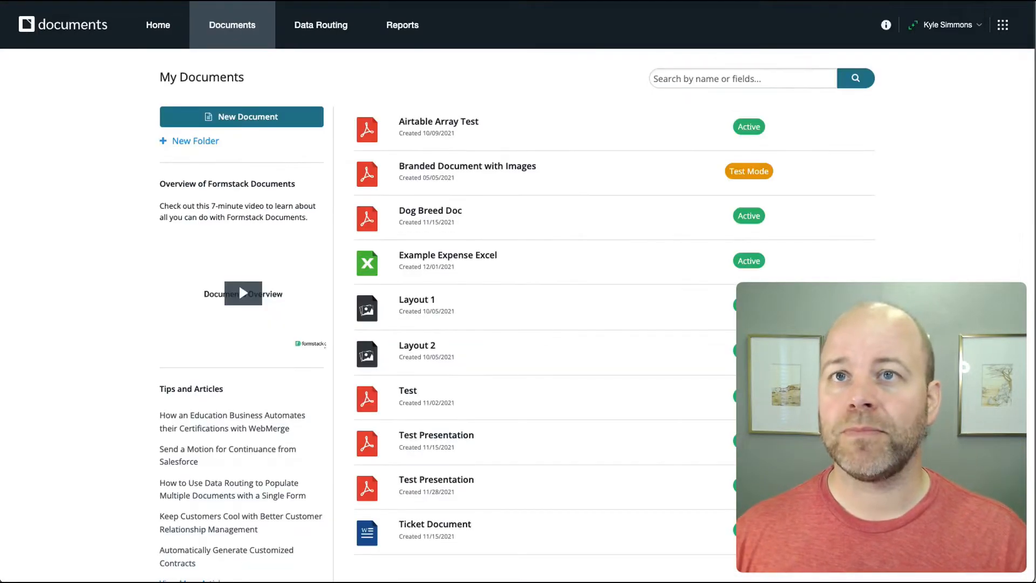
click(441, 526)
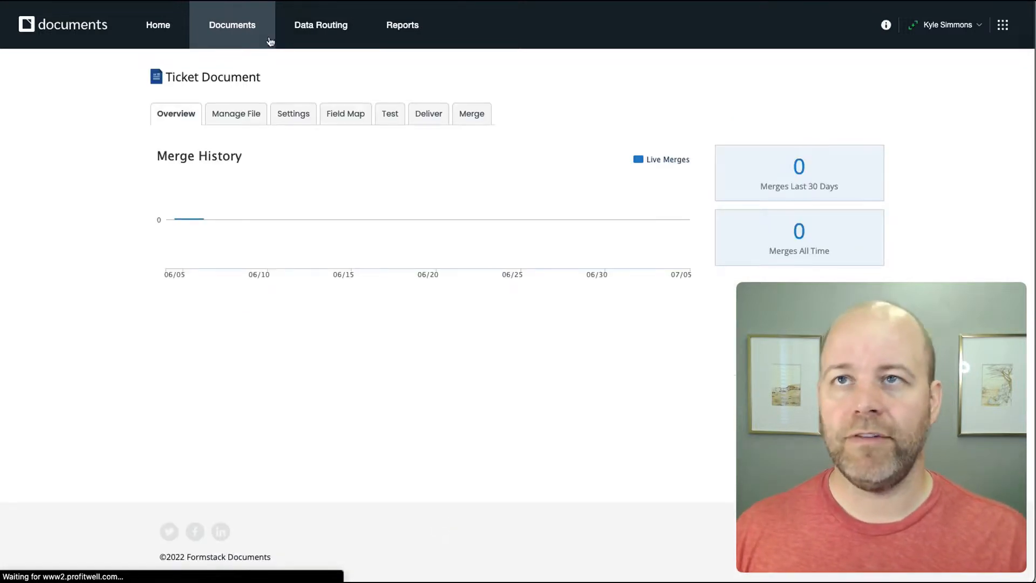
click(238, 118)
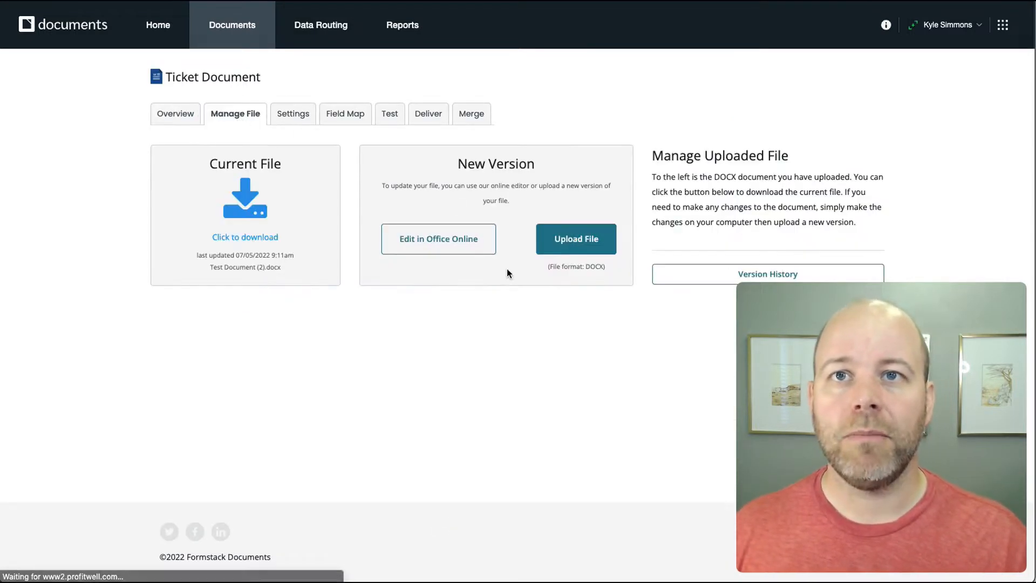
click(426, 240)
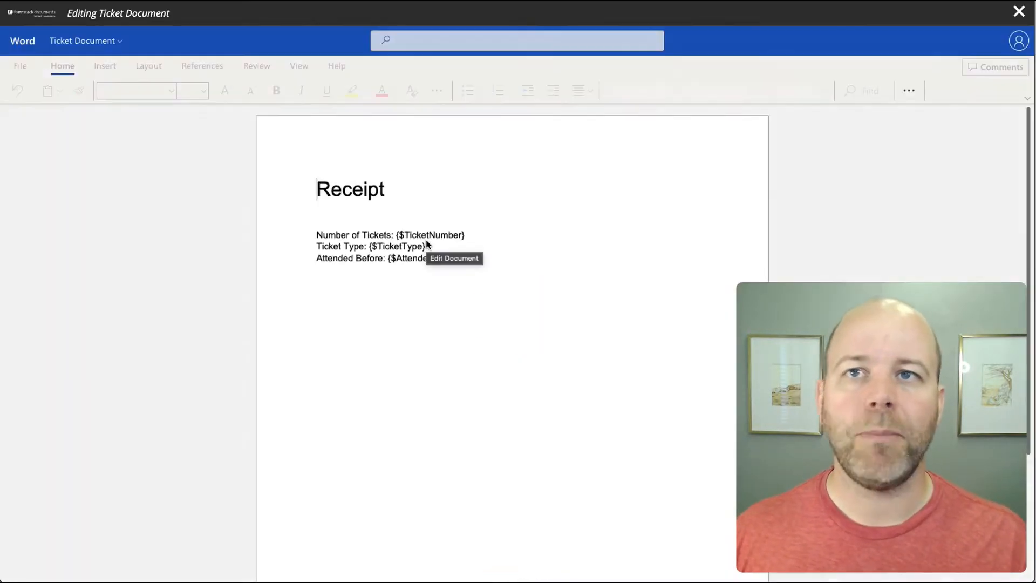
- Close the unchanged Receipt template in Word Online and return to Ticket Document
click(353, 318)
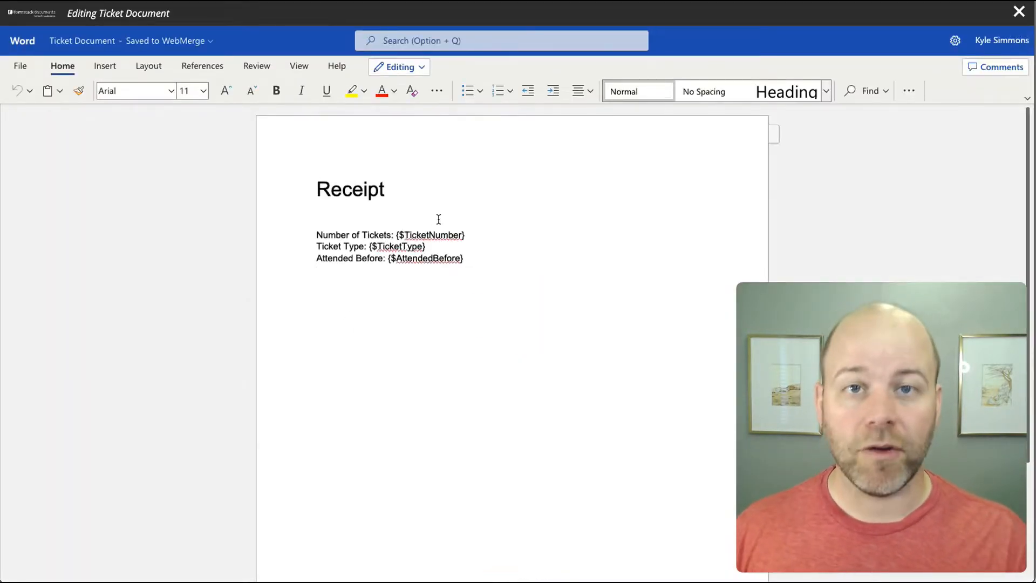
click(1019, 13)
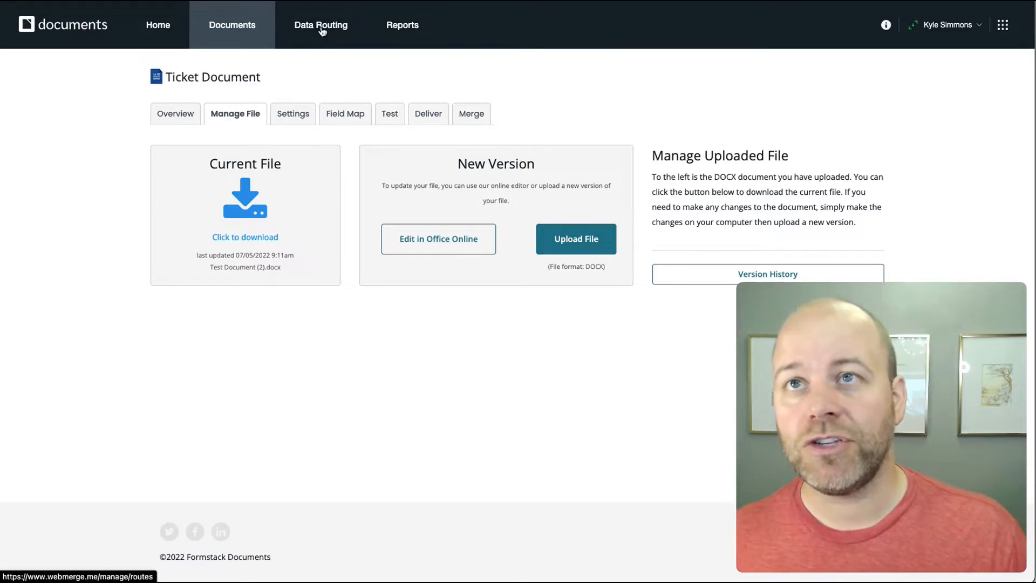
- Create a new data route named 'Ticket Data Route'
click(322, 31)
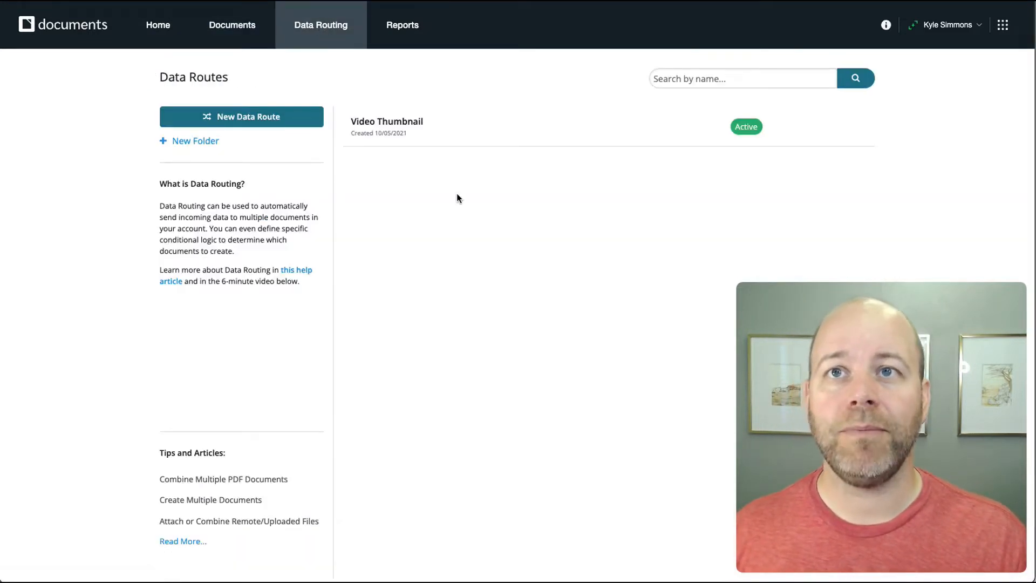
click(273, 122)
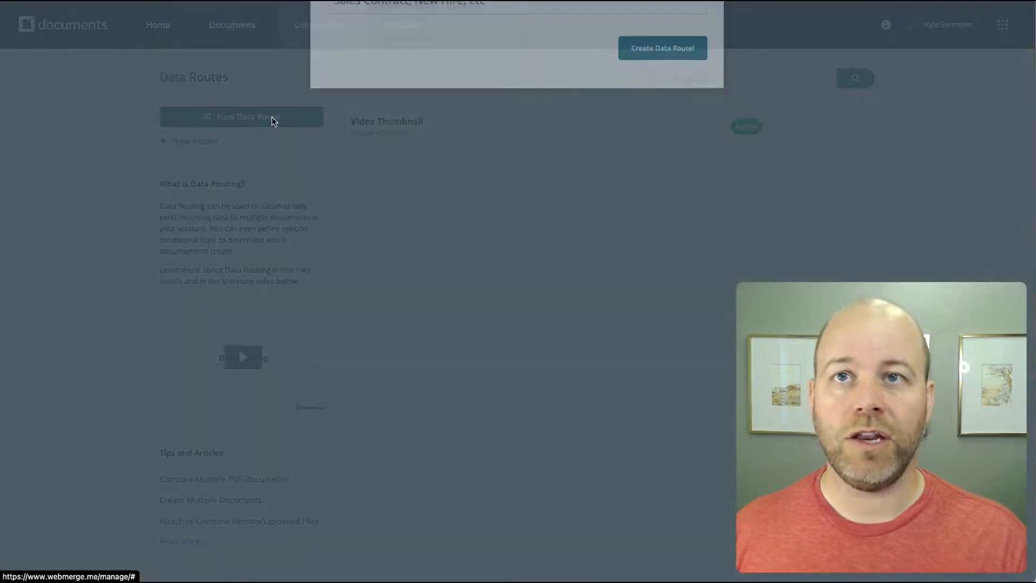
click(363, 189)
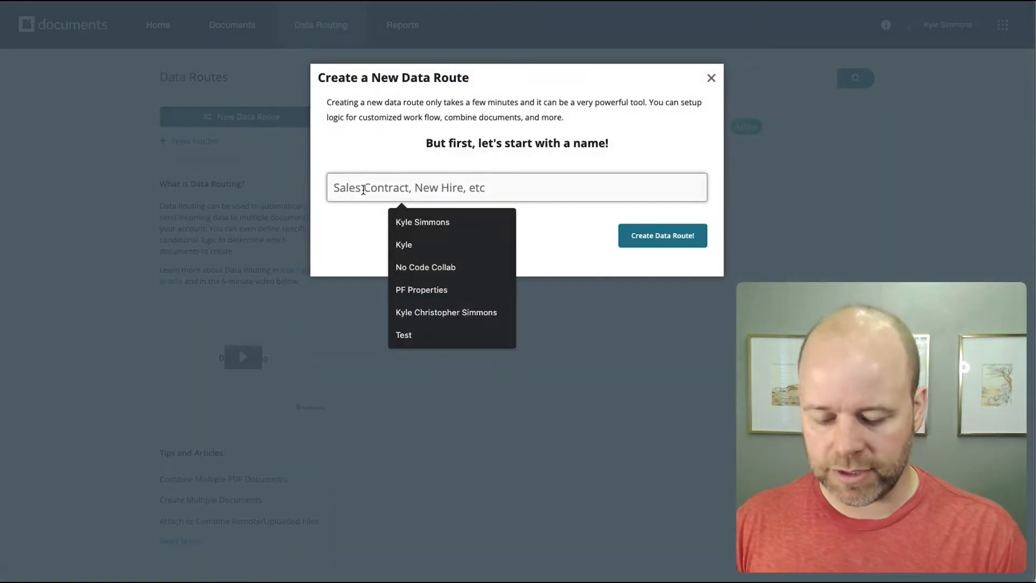
text(Ticket )
text(D)
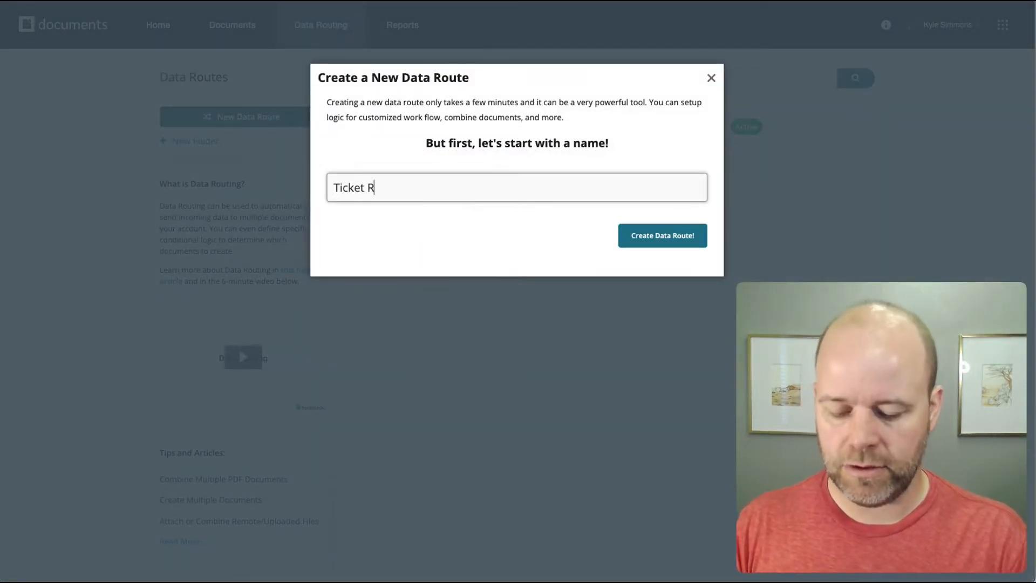
key(BackSpace)
text(Data Route)
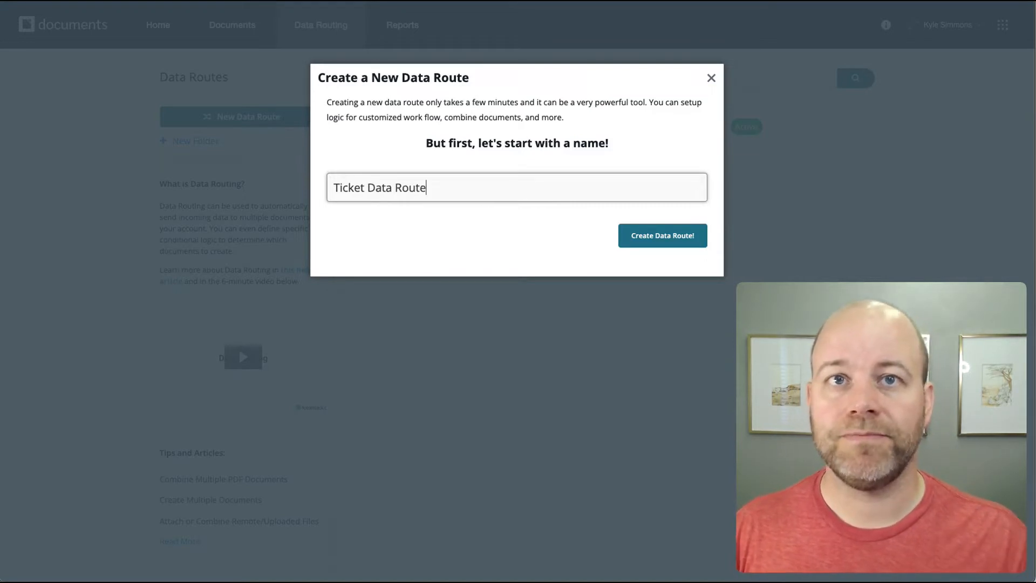
click(634, 234)
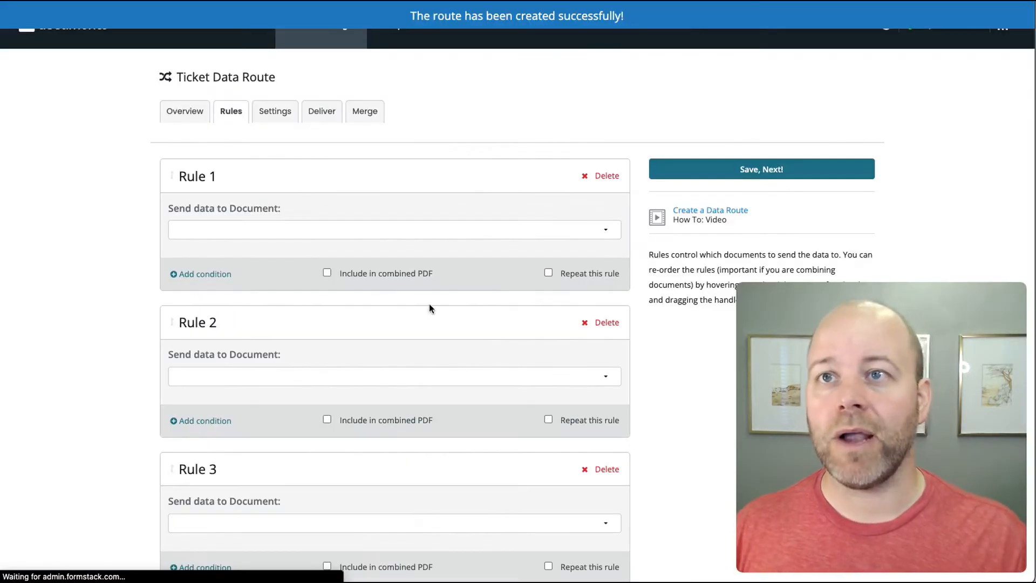
- Choose Ticket Document as the document Rule 1 sends its data to
click(240, 231)
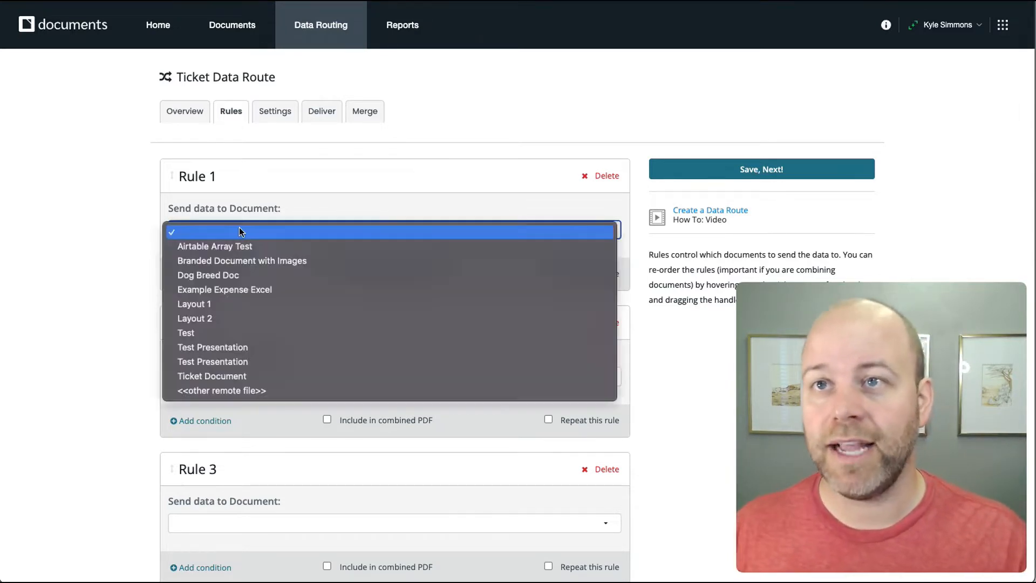
click(231, 375)
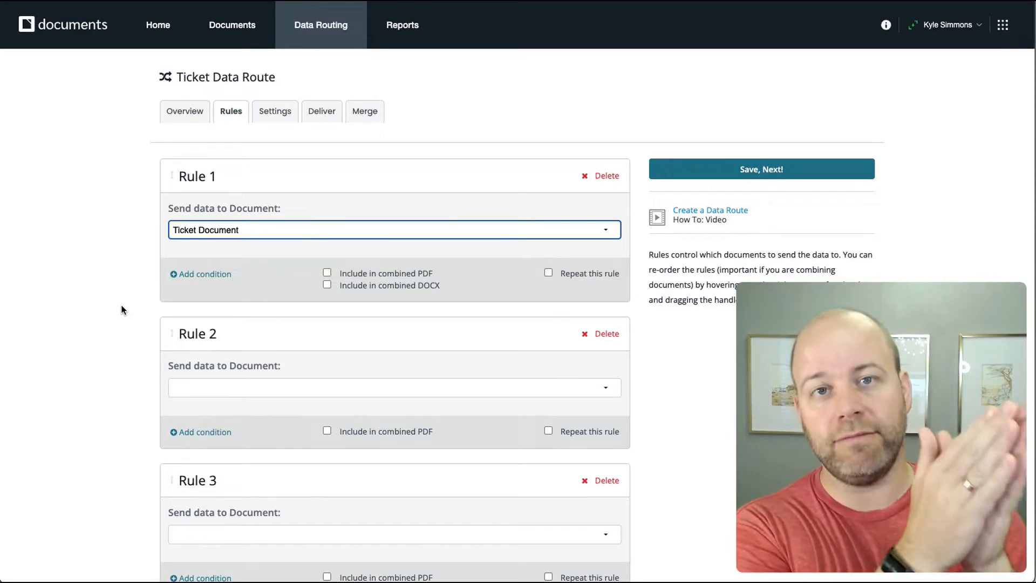
click(121, 346)
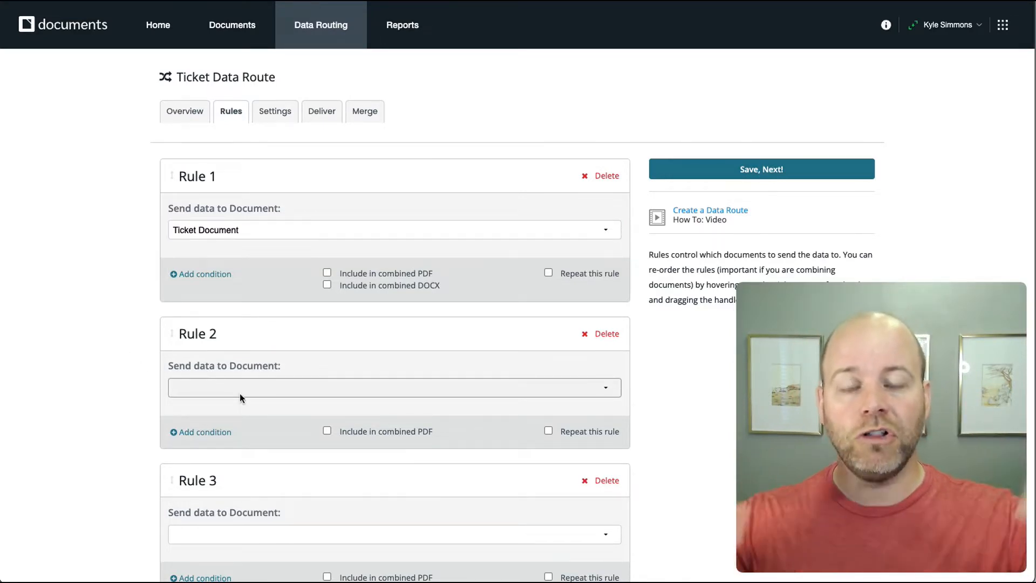
click(271, 390)
click(273, 390)
click(273, 389)
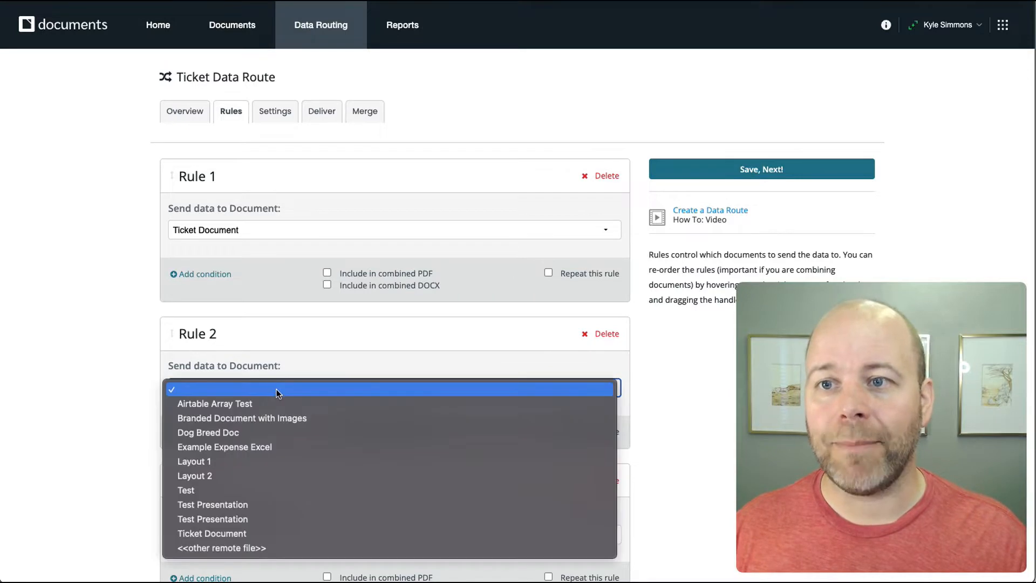
- Point Rule 2 to the remote file {$proofOfAttendanceURL} and save the rules
click(254, 549)
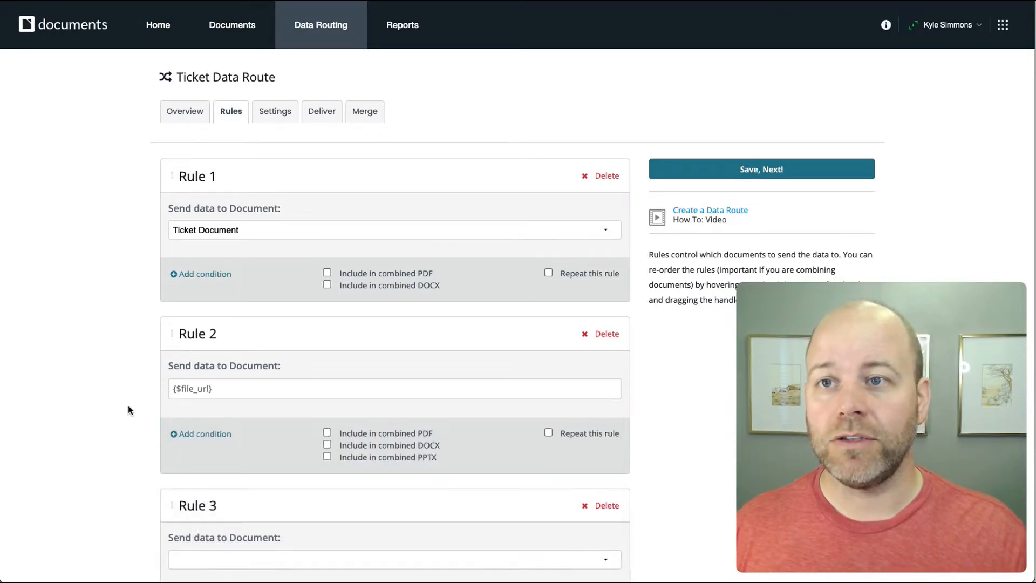
click(274, 389)
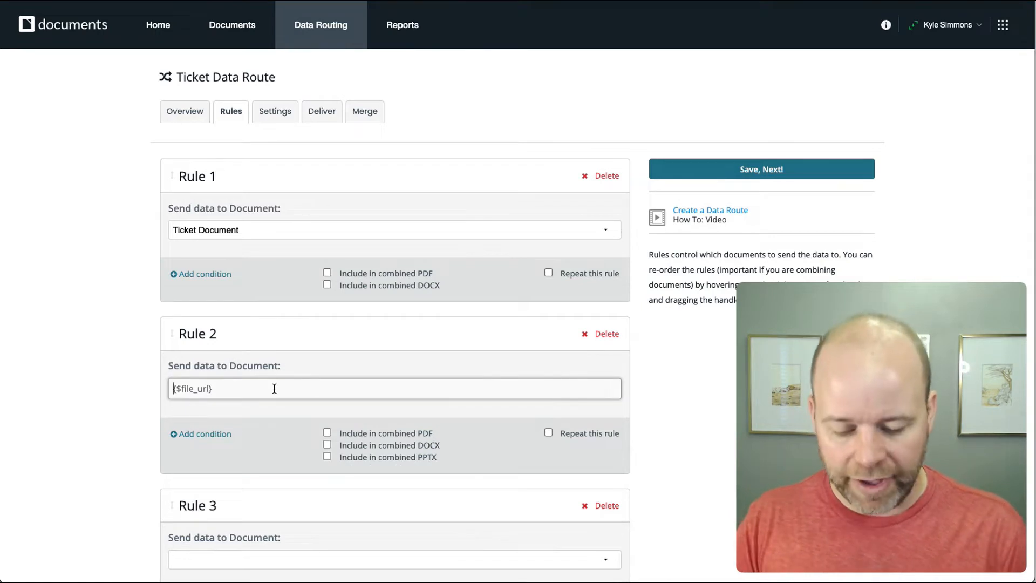
text({)
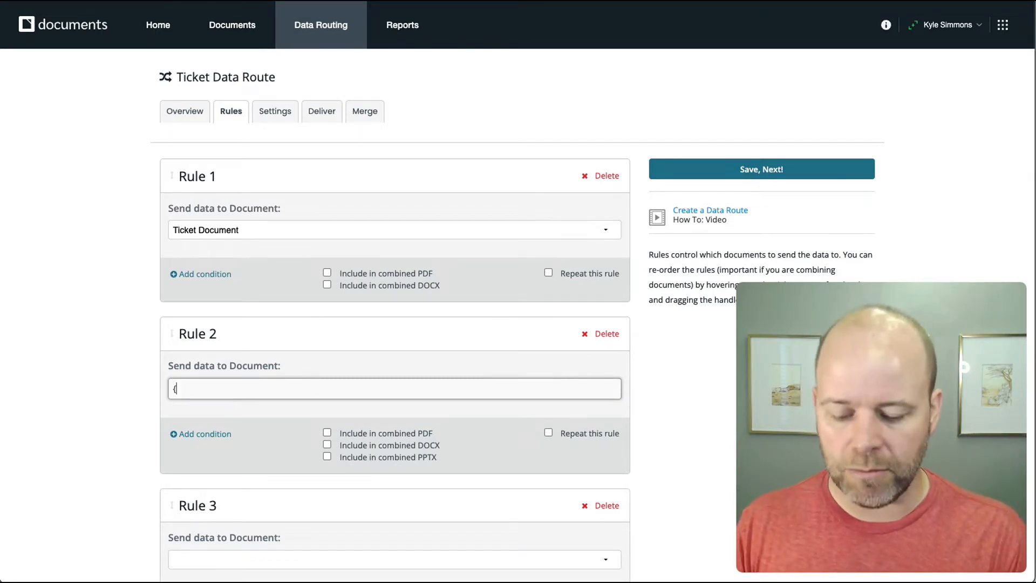
text($)
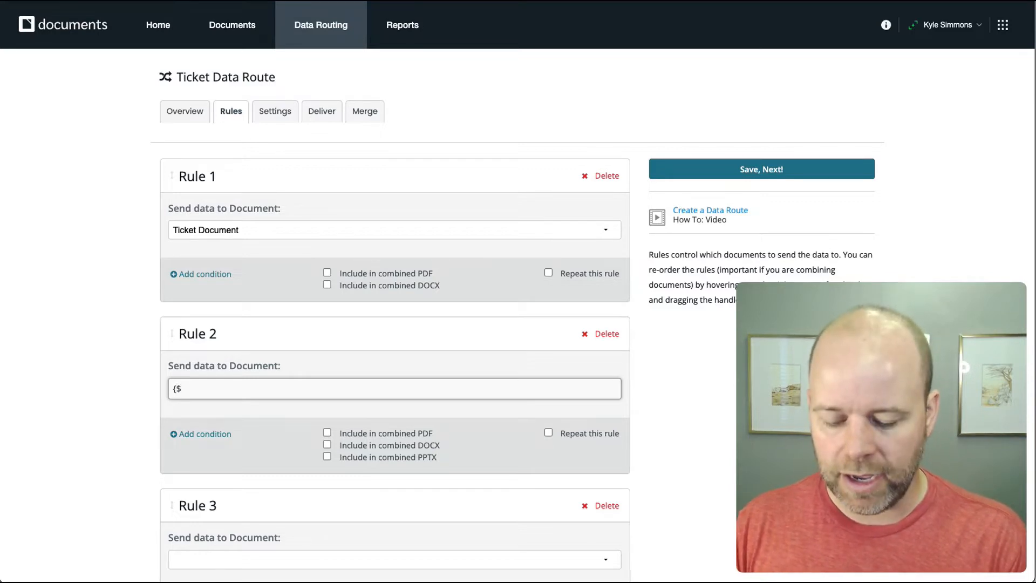
text(P)
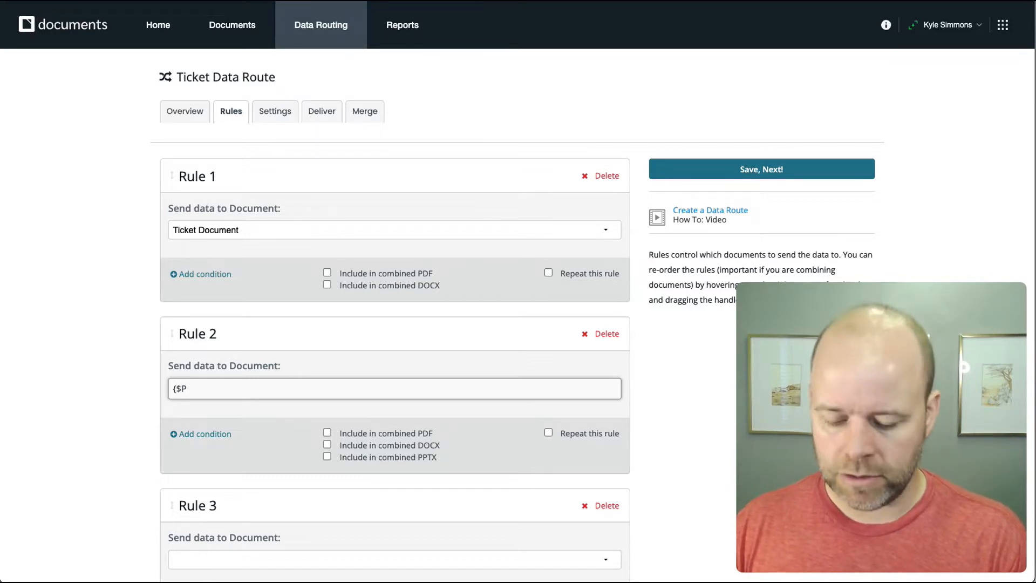
text(proof)
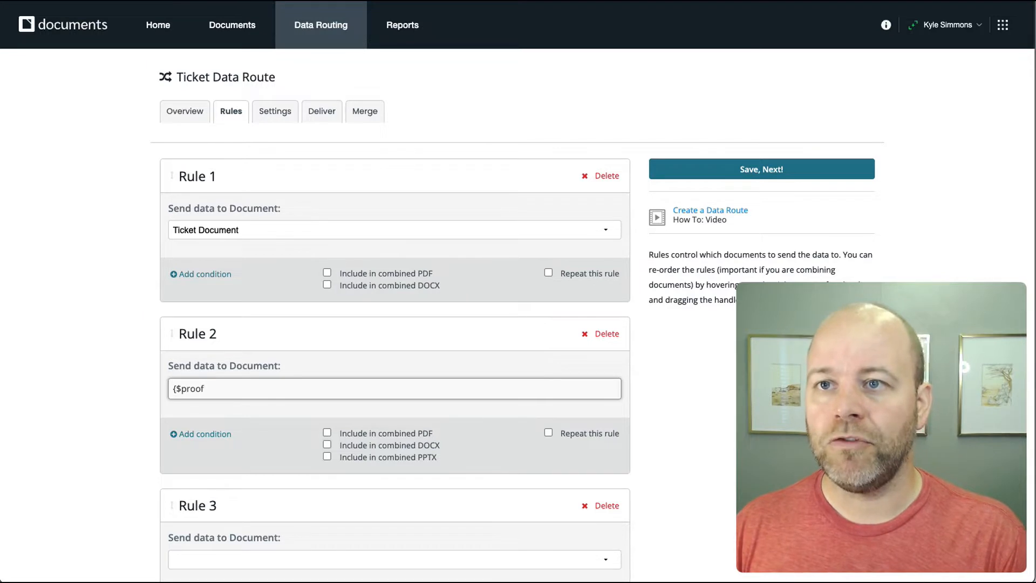
text(OfAtten)
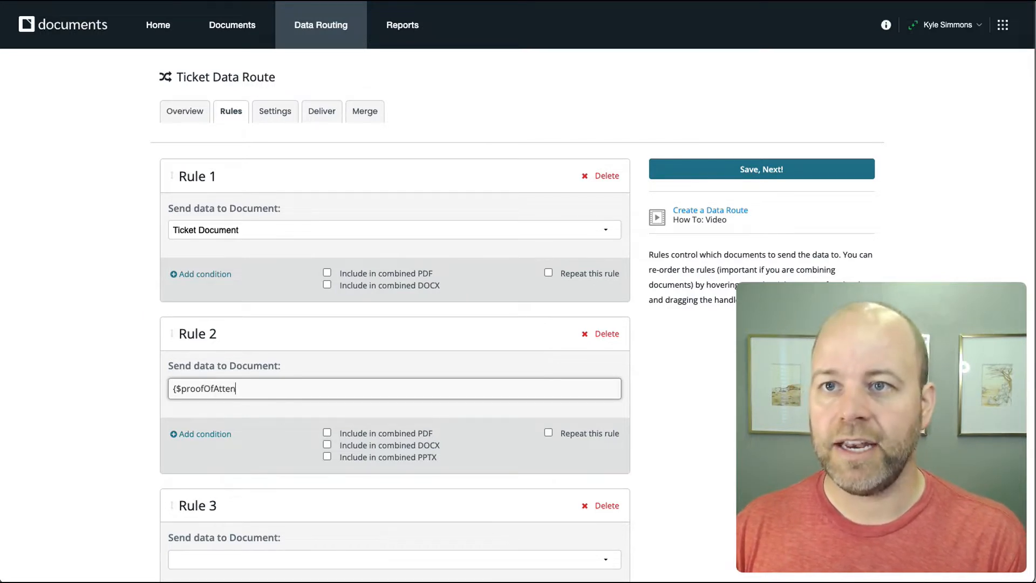
text(danceURL)
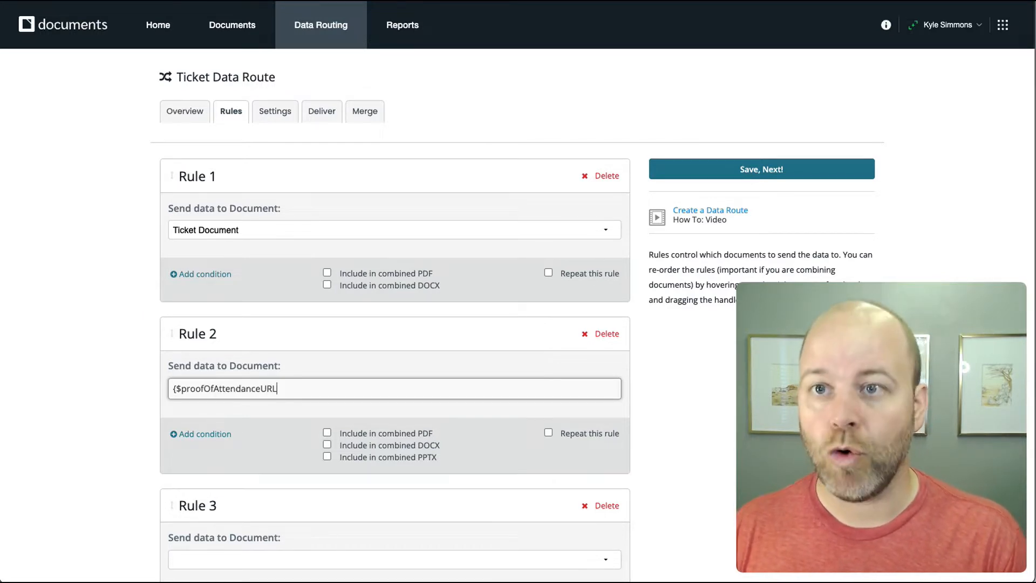
text(})
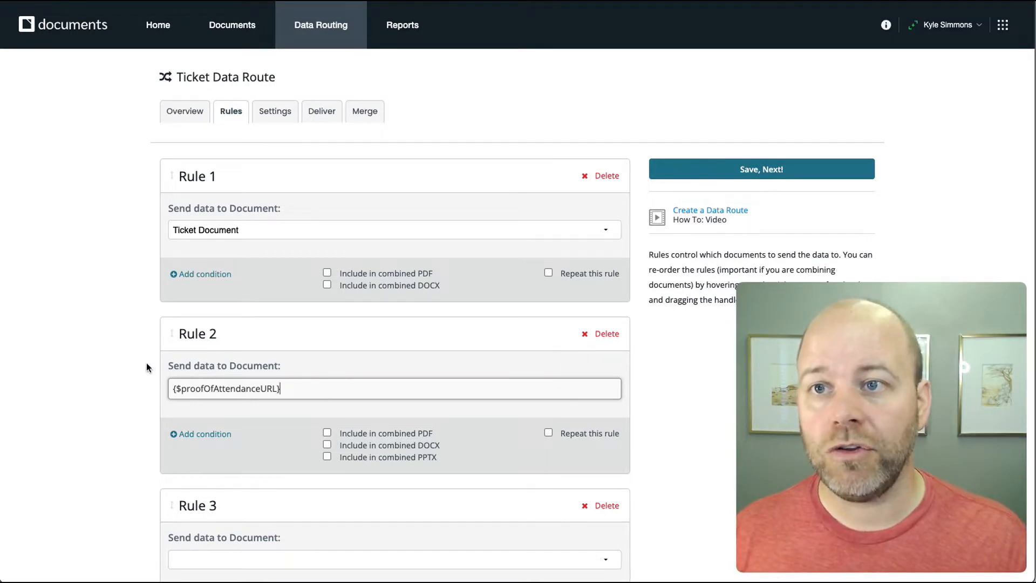
key(Return)
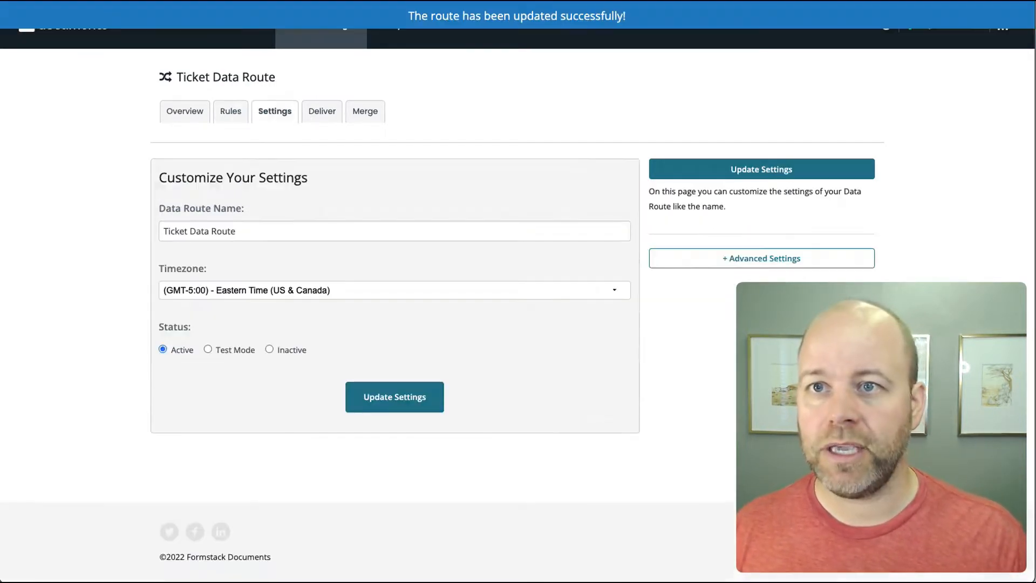
- Tick 'Include in combined PDF' for Rule 1's ticket document and Rule 2's proof file
click(230, 112)
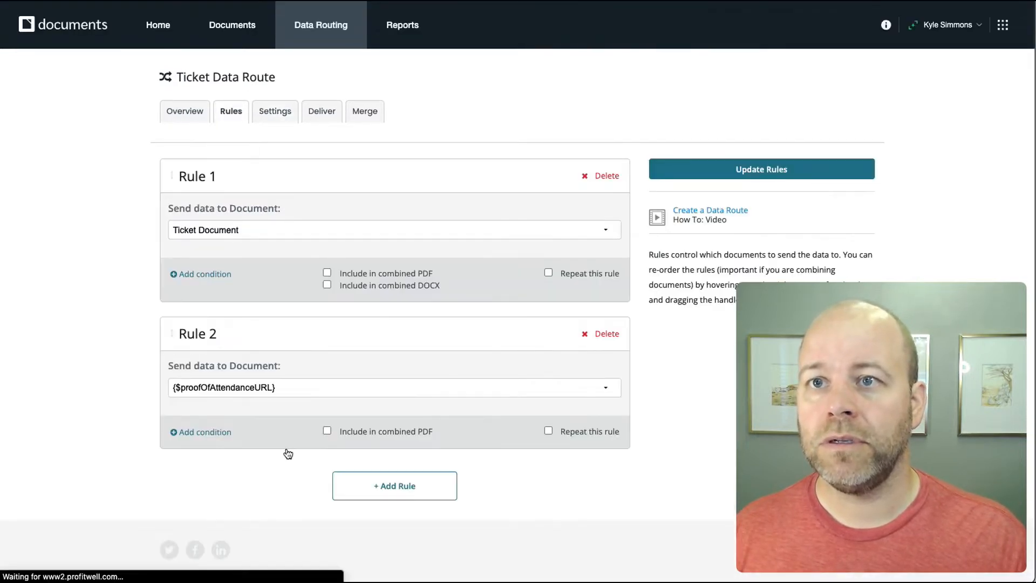
click(327, 273)
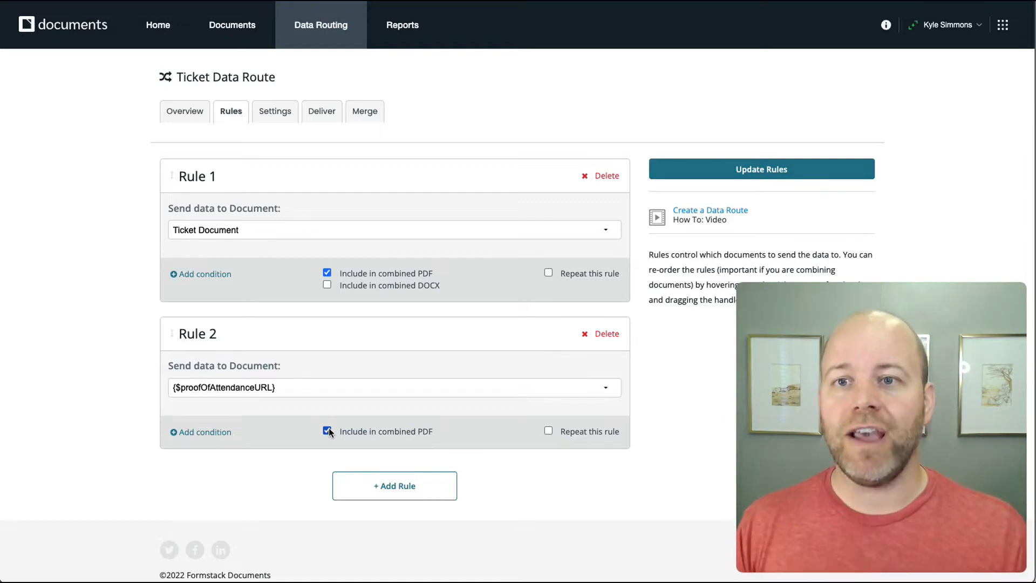
click(328, 430)
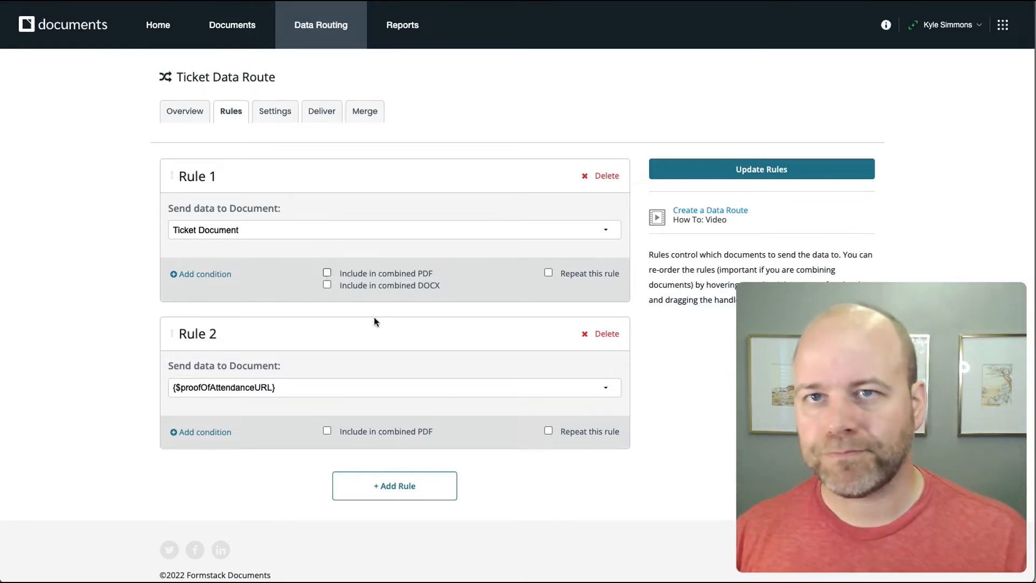
click(327, 431)
click(327, 272)
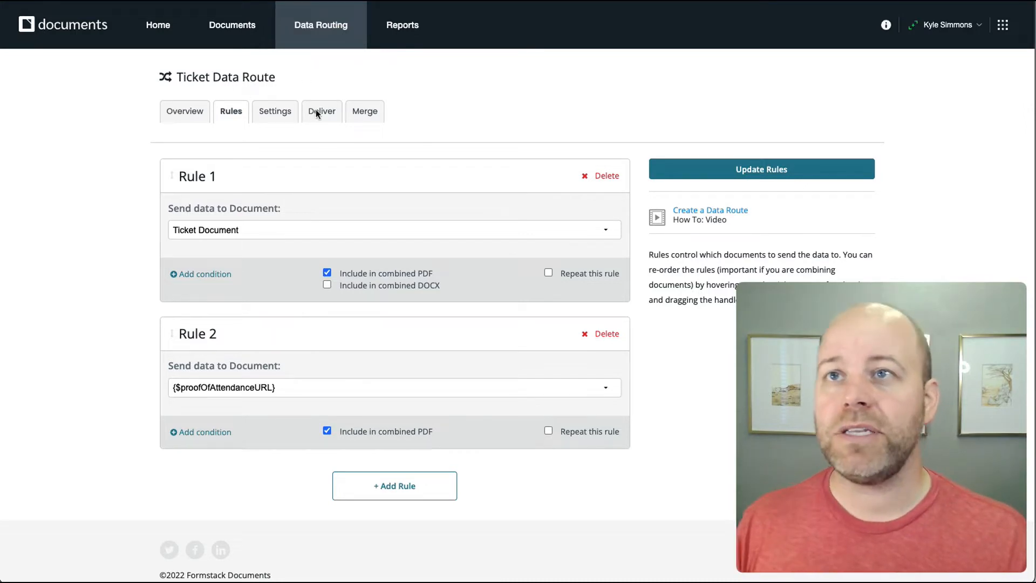
- Set the route to Test Mode with debug merge data, Use Field Map and Save Data to Re-Merge
click(274, 113)
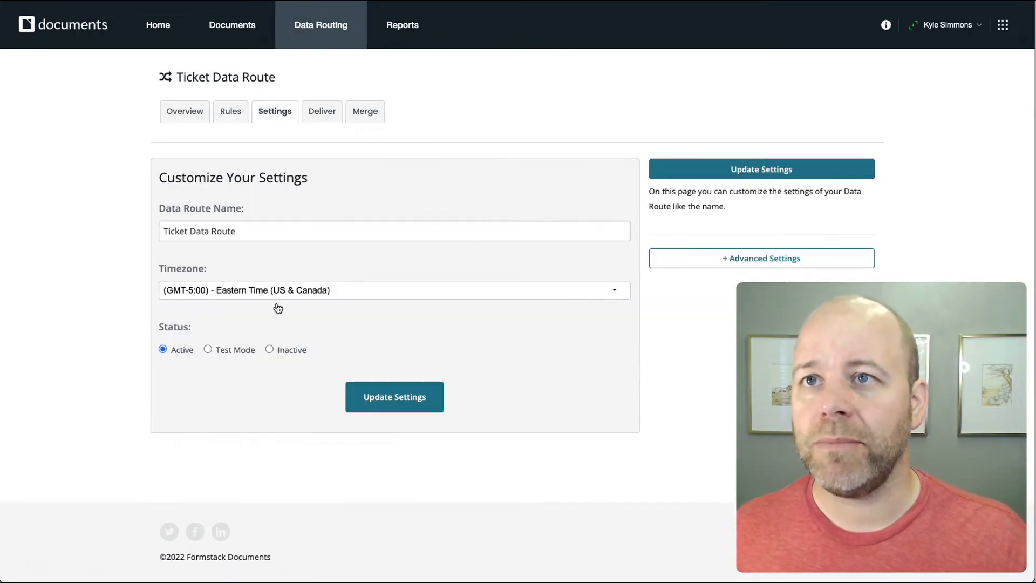
click(208, 349)
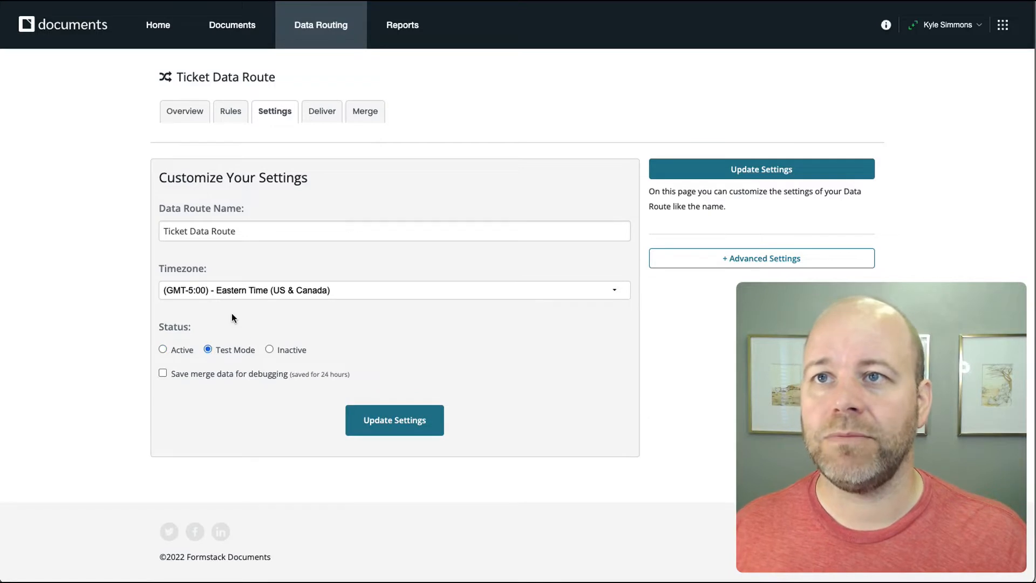
click(162, 373)
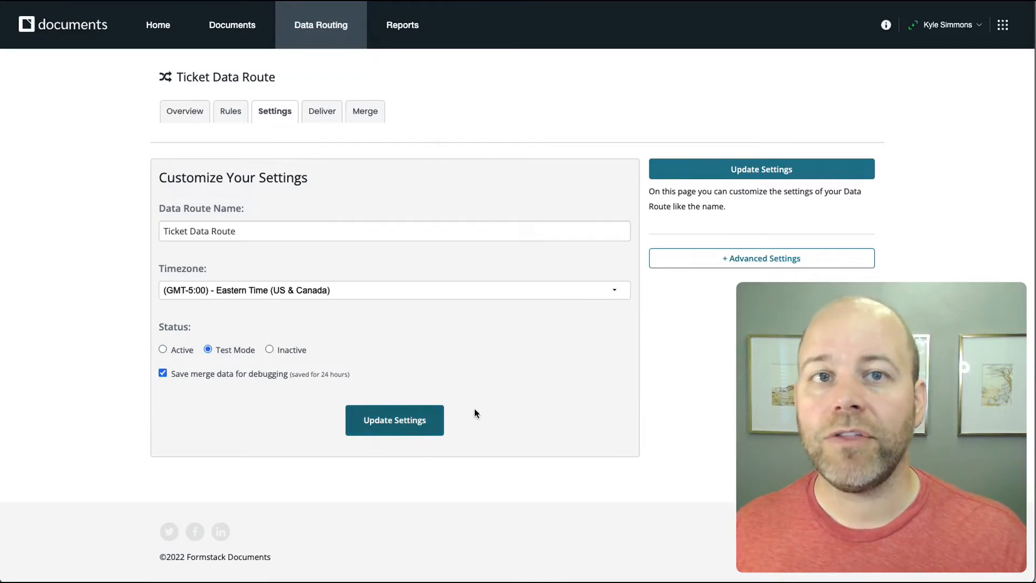
click(725, 263)
click(724, 261)
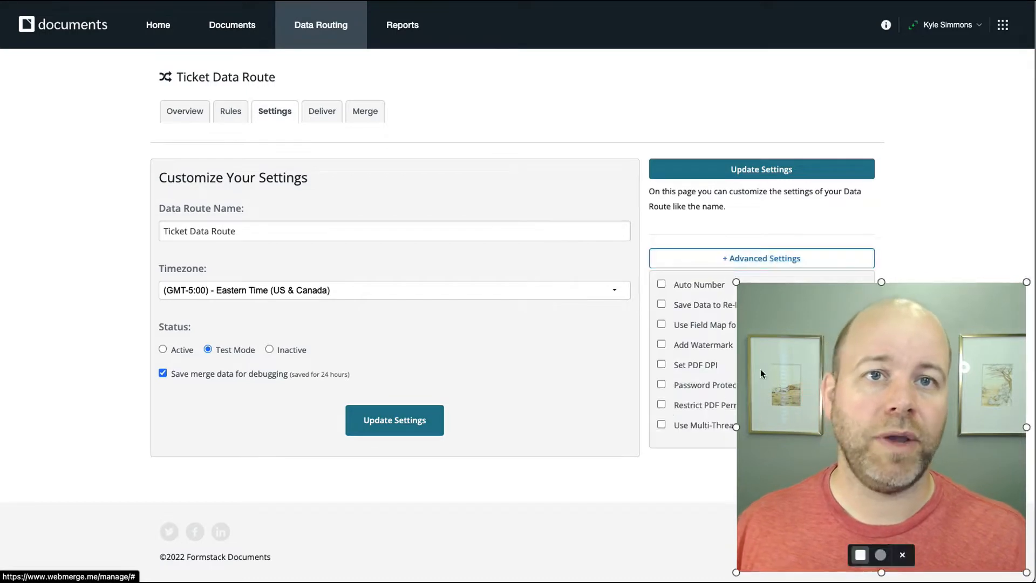
drag(820, 349, 834, 349)
drag(750, 282, 811, 341)
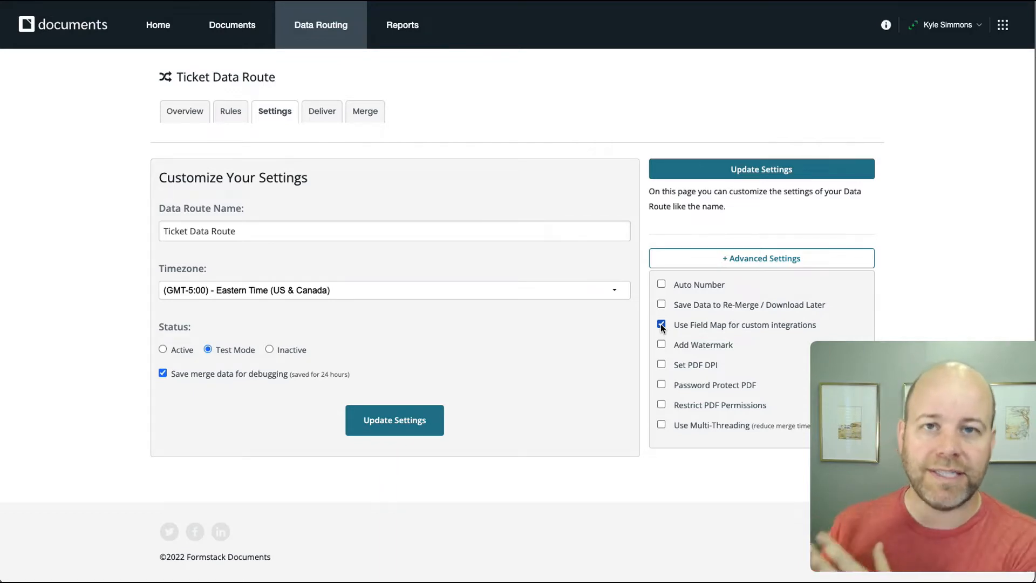
click(661, 305)
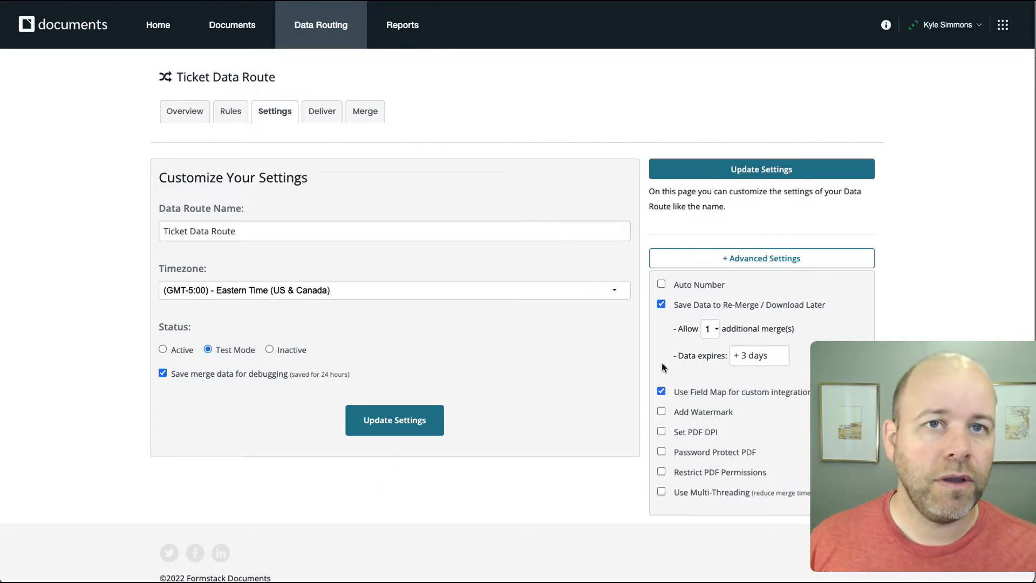
click(394, 429)
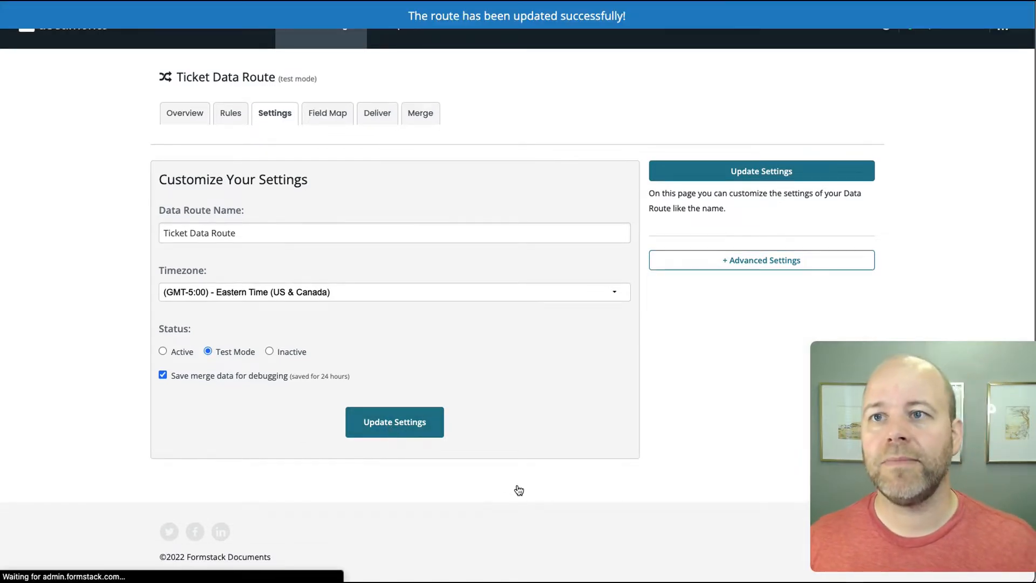
click(327, 113)
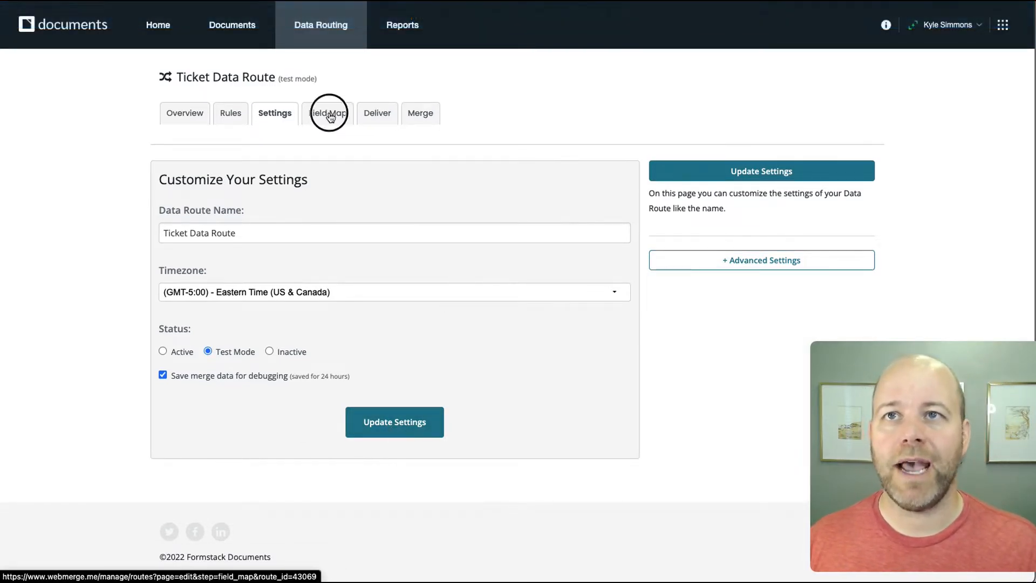
- Review the field map's seven merge fields, down to proofOfAttendanceURL
scroll(293, 378, down, 1)
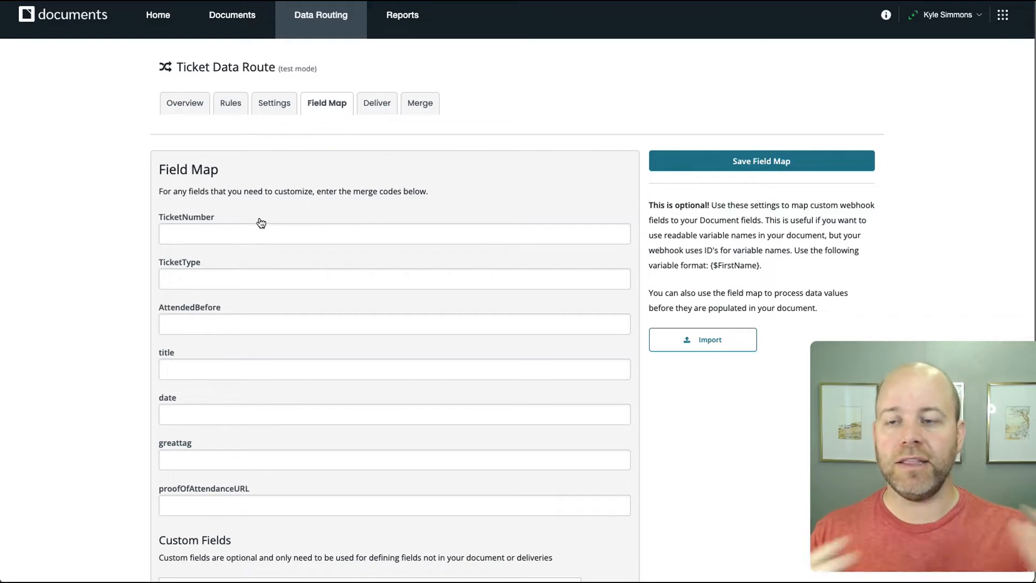
scroll(293, 432, down, 2)
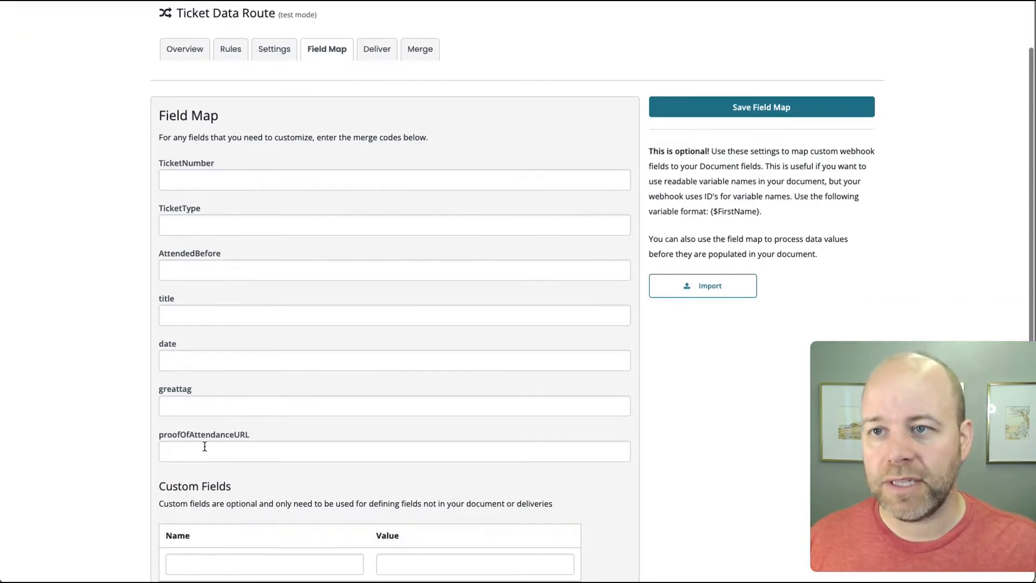
drag(157, 435, 247, 433)
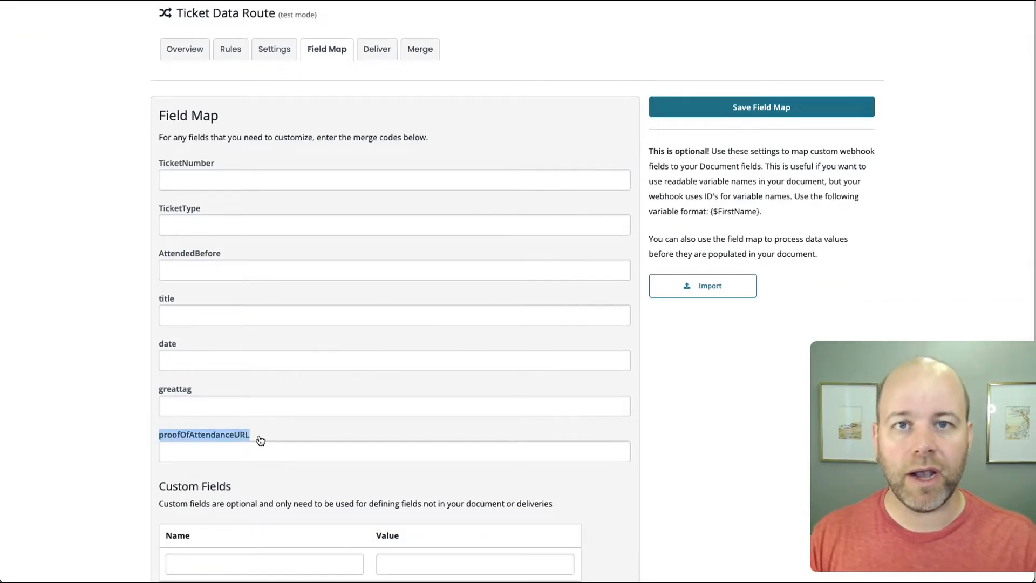
click(288, 427)
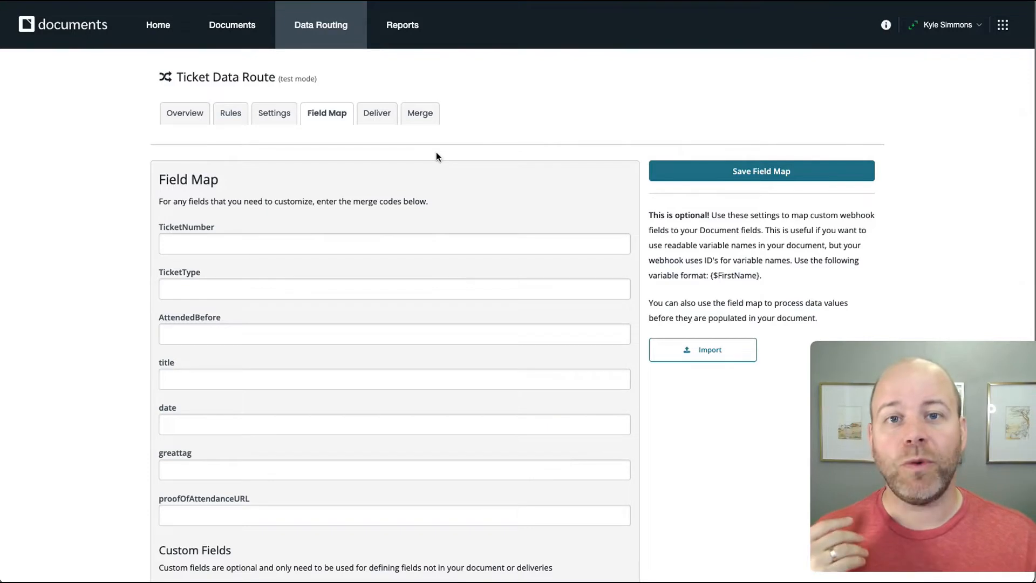
- Go to the Ticket Form's Formstack Documents integration under Settings > Integrations
click(798, 1)
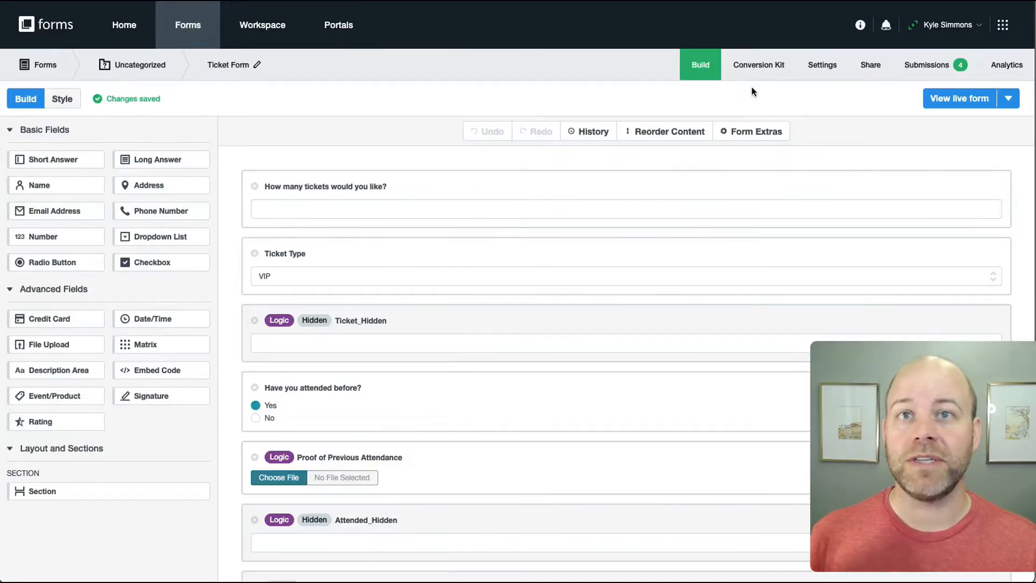
click(832, 66)
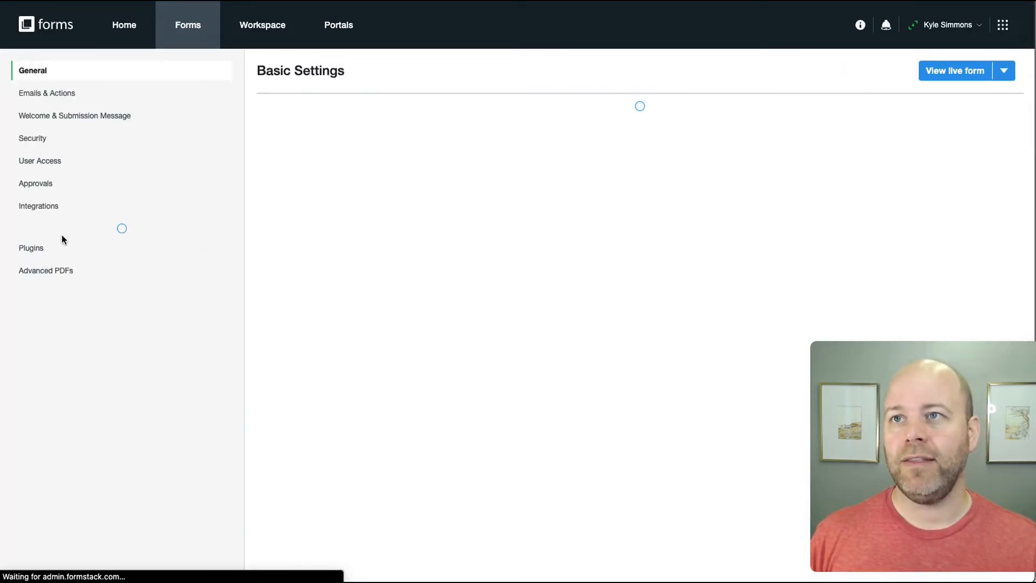
click(50, 235)
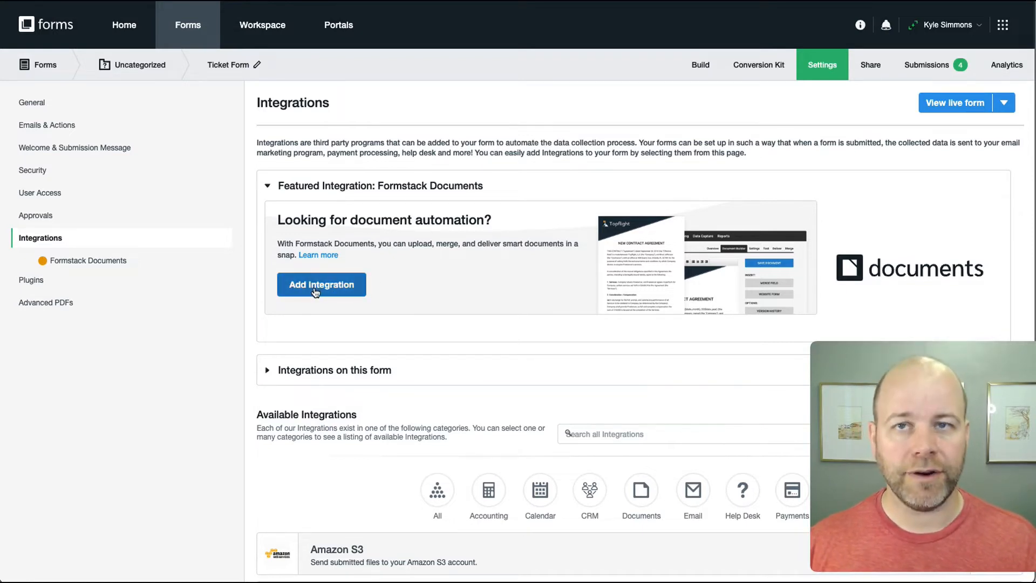
click(80, 262)
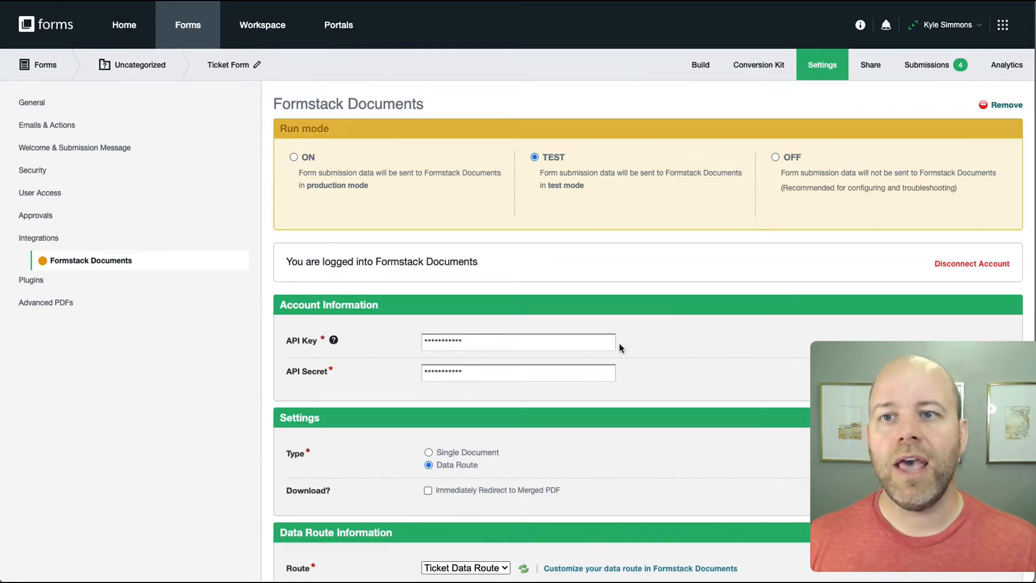
- Choose the Data Route type and select Ticket Data Route as the integration's route
scroll(540, 459, down, 5)
scroll(521, 467, down, 3)
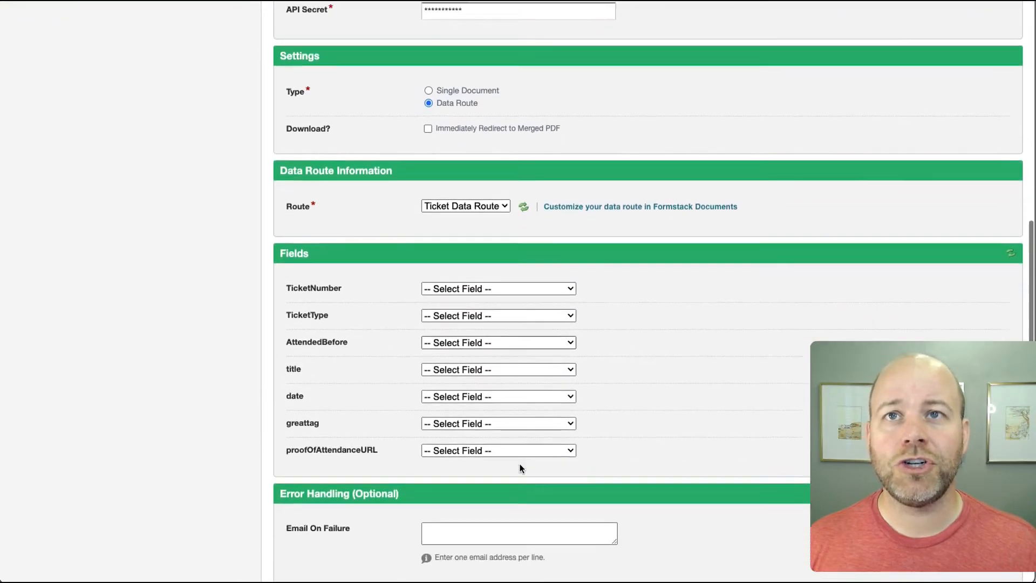
click(429, 85)
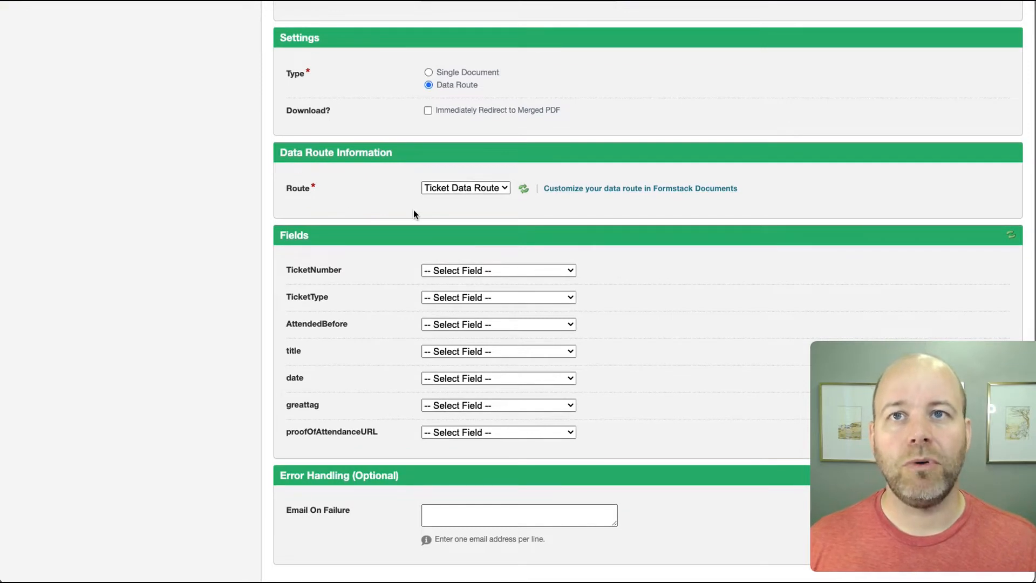
click(448, 189)
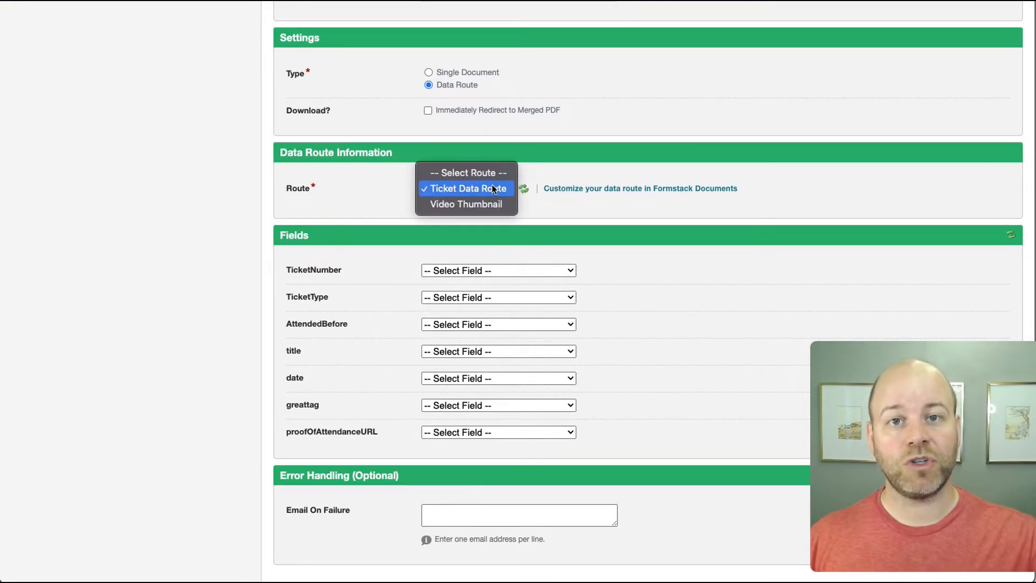
click(492, 188)
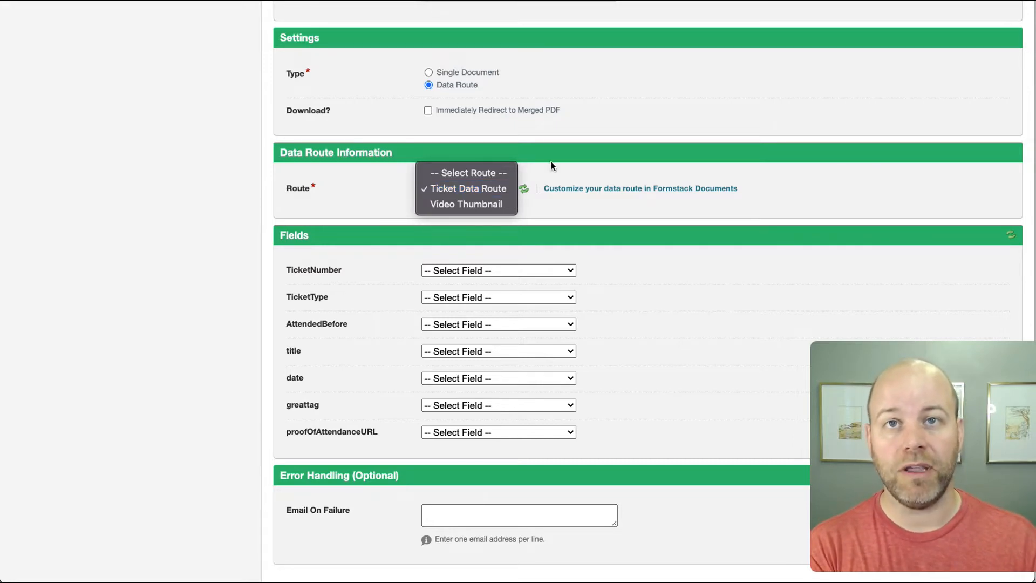
click(497, 188)
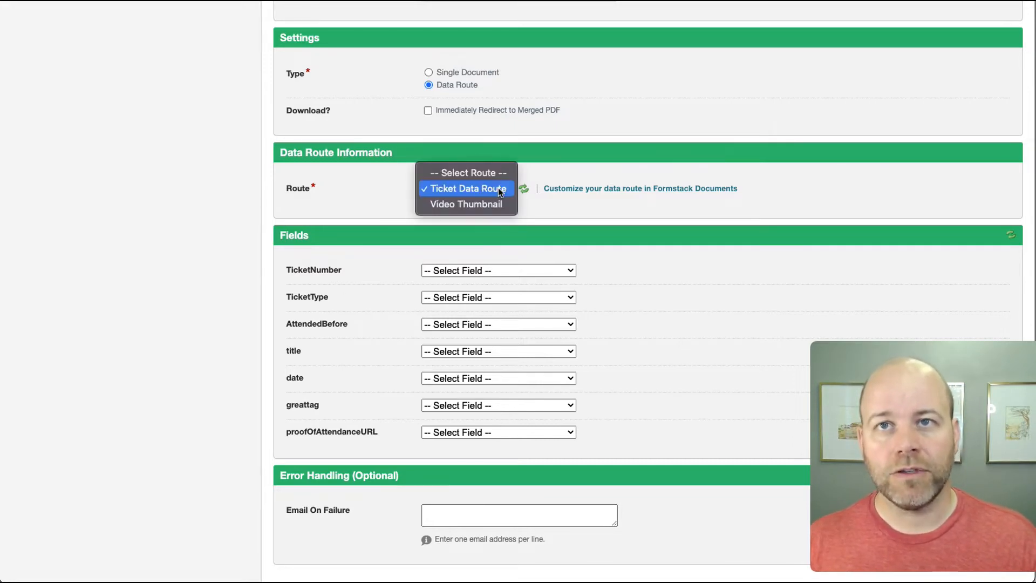
click(498, 189)
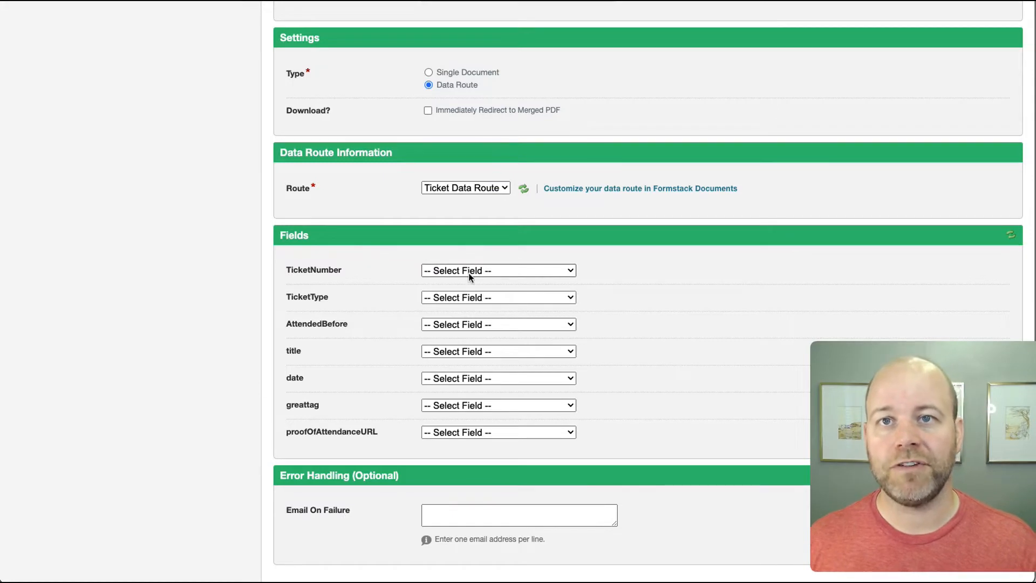
- Map TicketNumber to the ticket quantity question, TicketType to Ticket Type, and AttendedBefore to the attended-before question
click(437, 270)
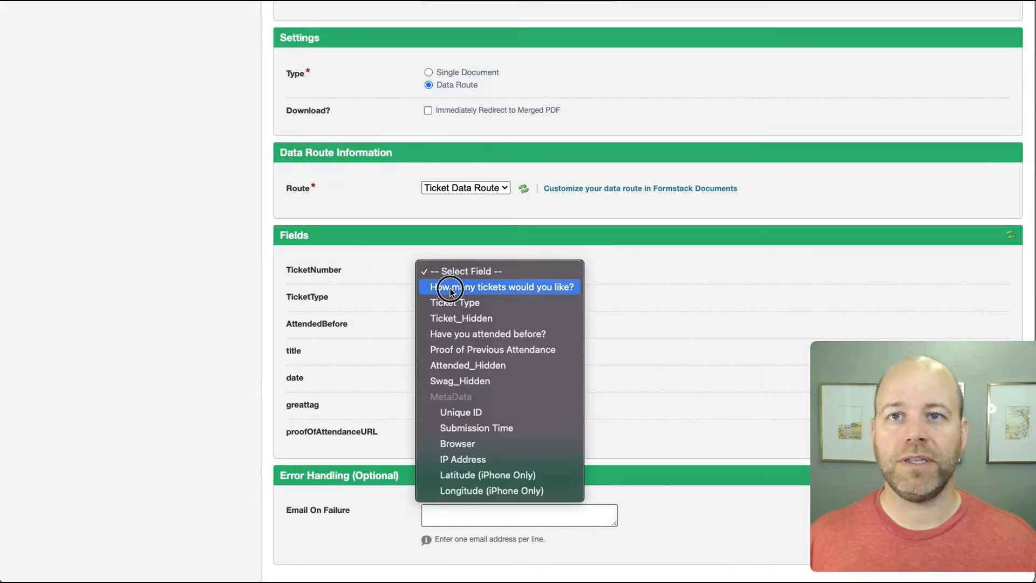
click(453, 292)
click(455, 300)
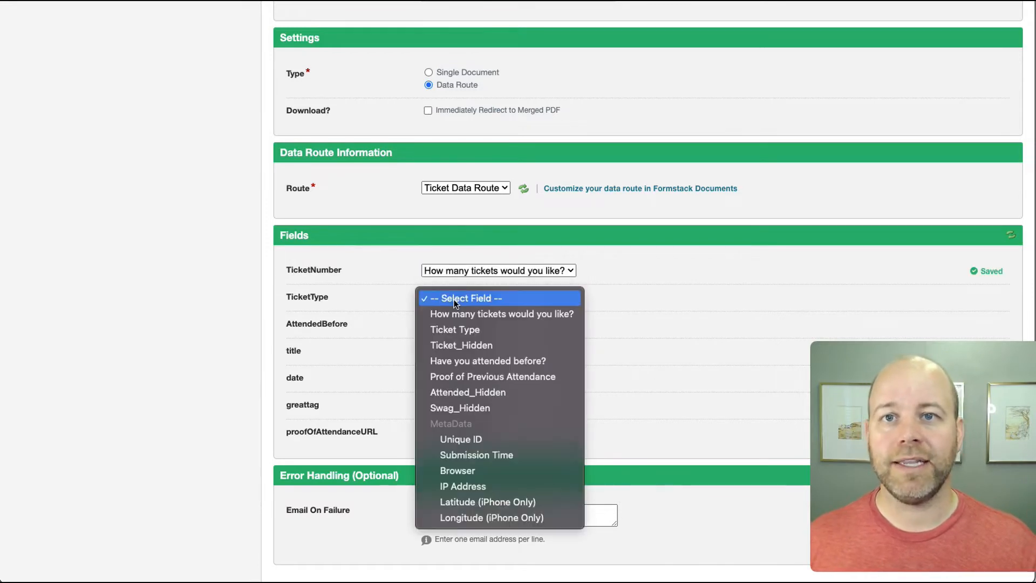
click(465, 329)
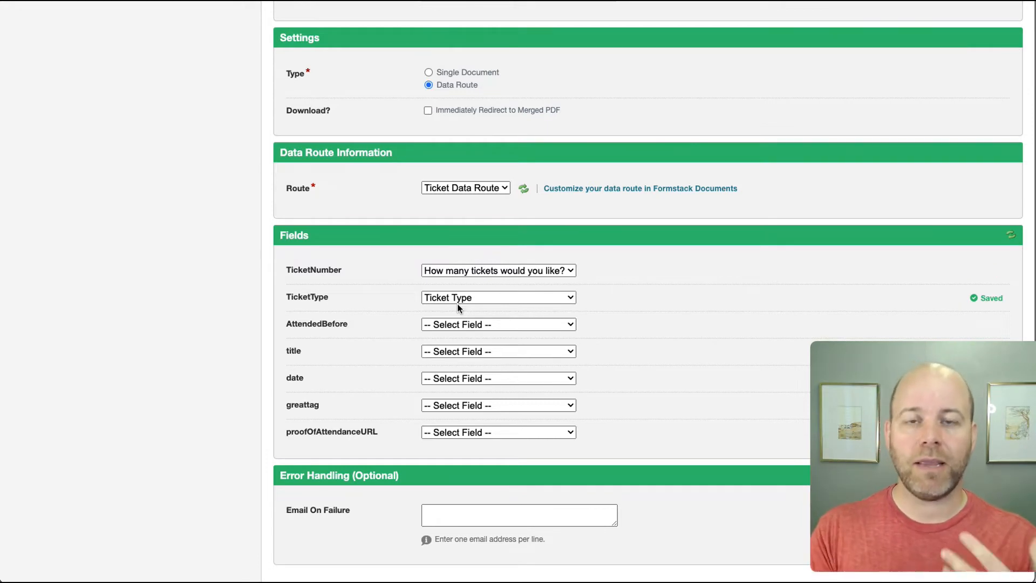
click(458, 323)
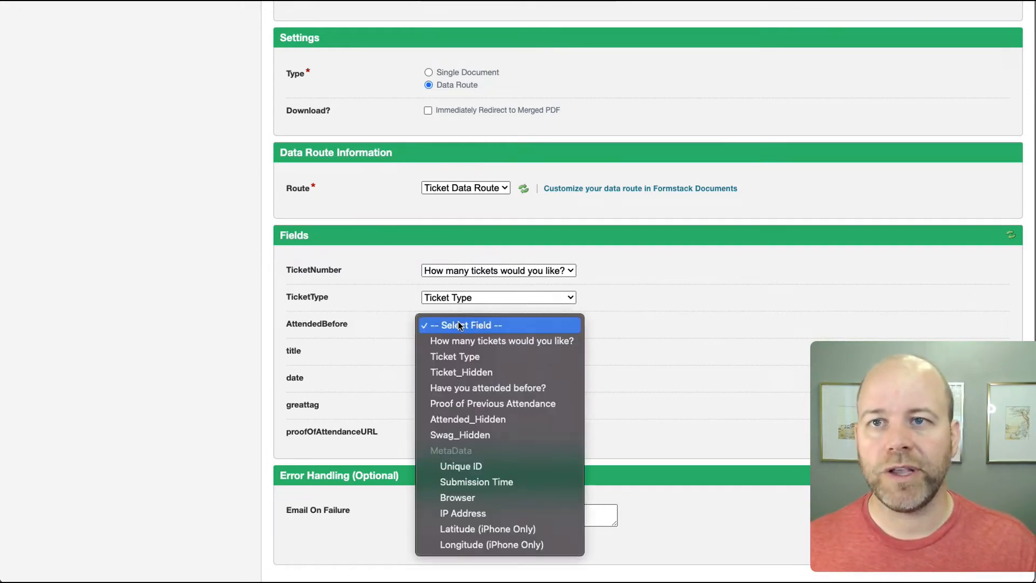
click(502, 389)
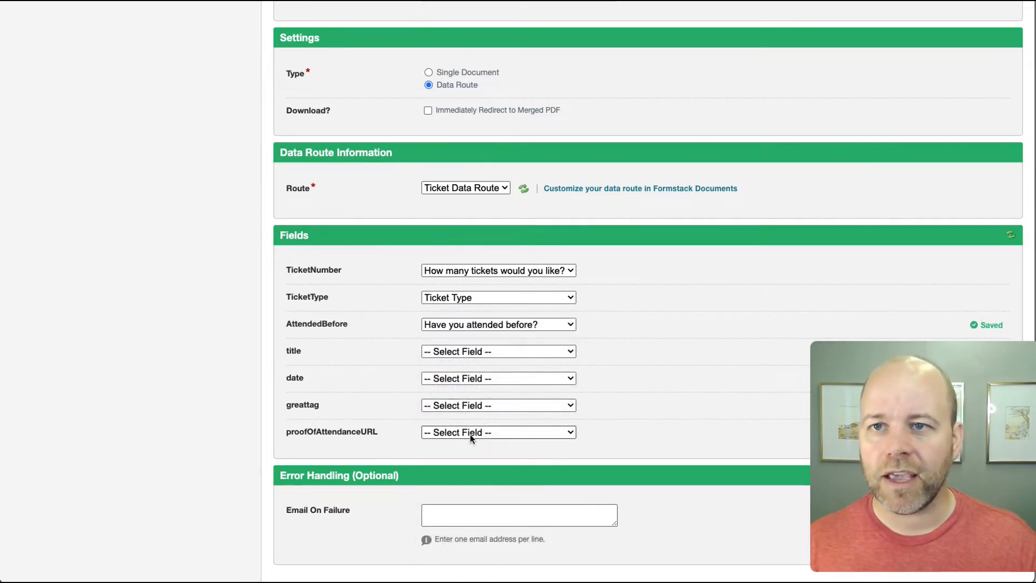
- Map proofOfAttendanceURL to the Proof of Previous Attendance question
drag(382, 430, 287, 431)
double_click(286, 433)
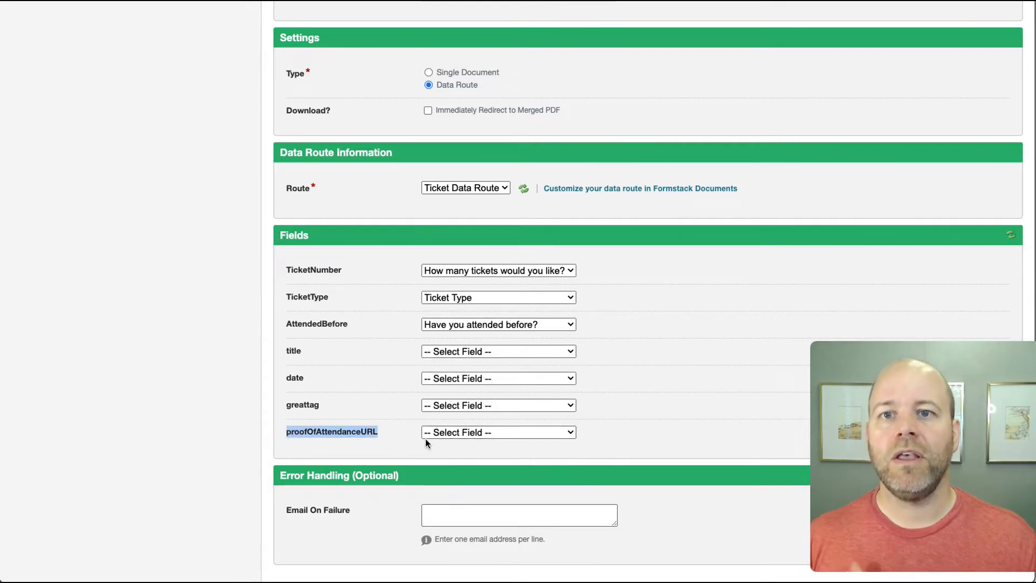
click(391, 434)
drag(382, 432, 283, 433)
click(428, 432)
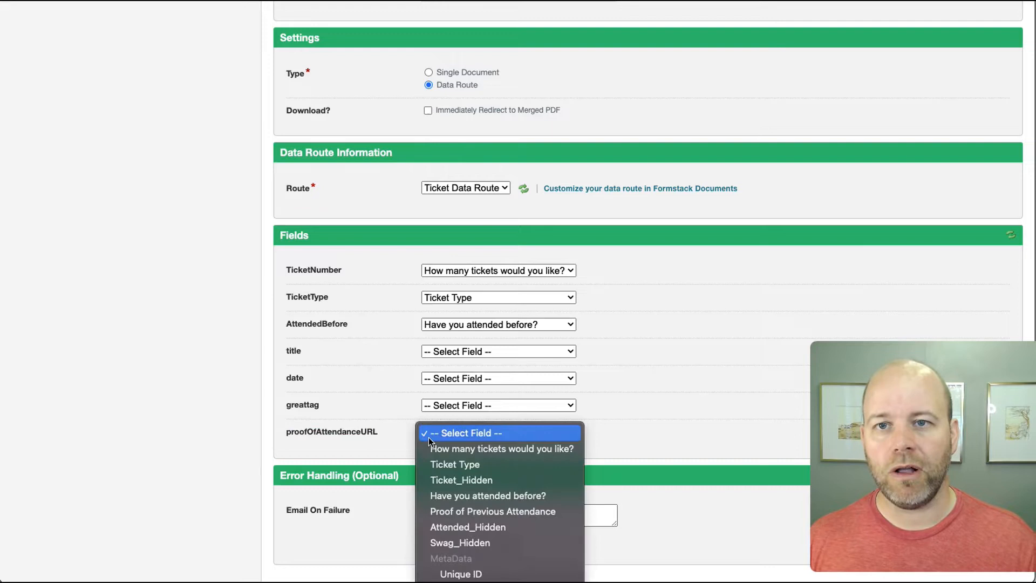
click(532, 511)
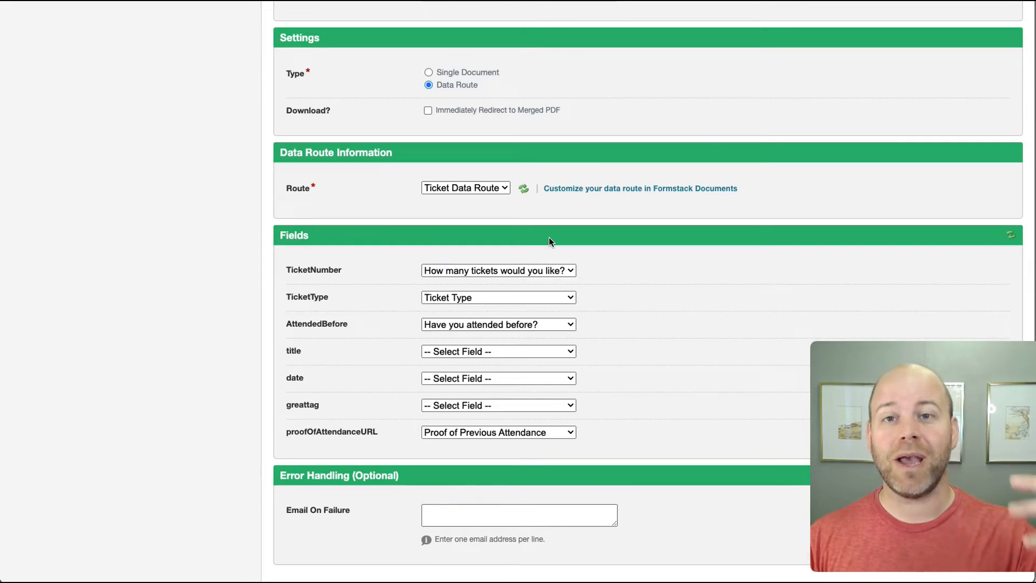
scroll(605, 285, up, 7)
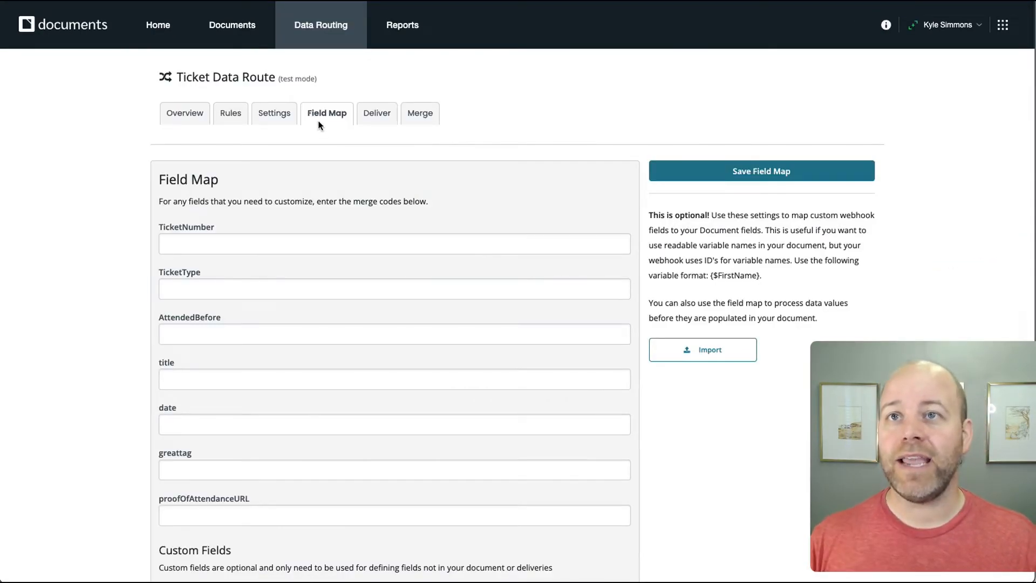
- In the Ticket Document's settings, choose Test Mode status, tick 'Save merge data for debugging', and save
click(260, 120)
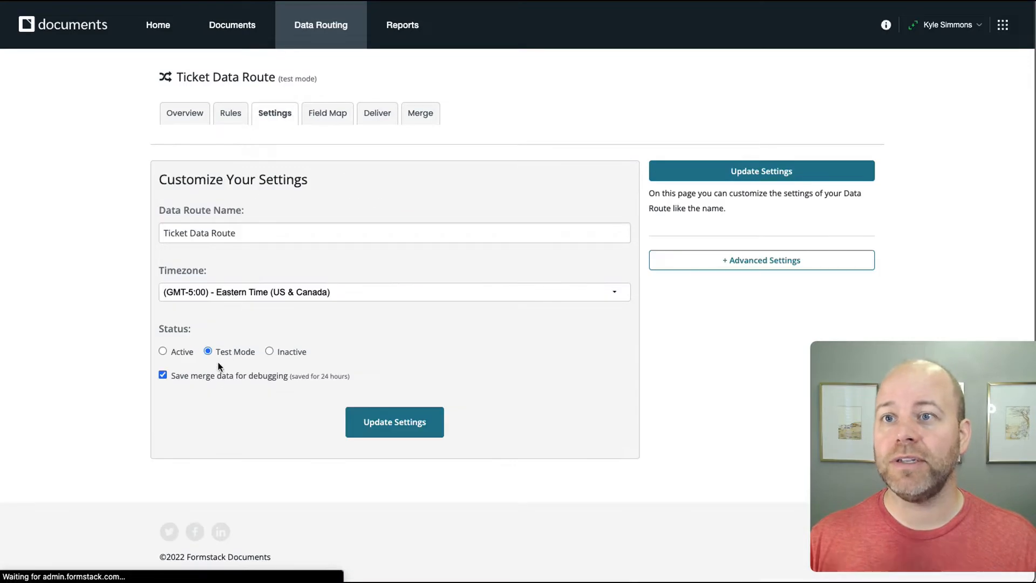
click(247, 33)
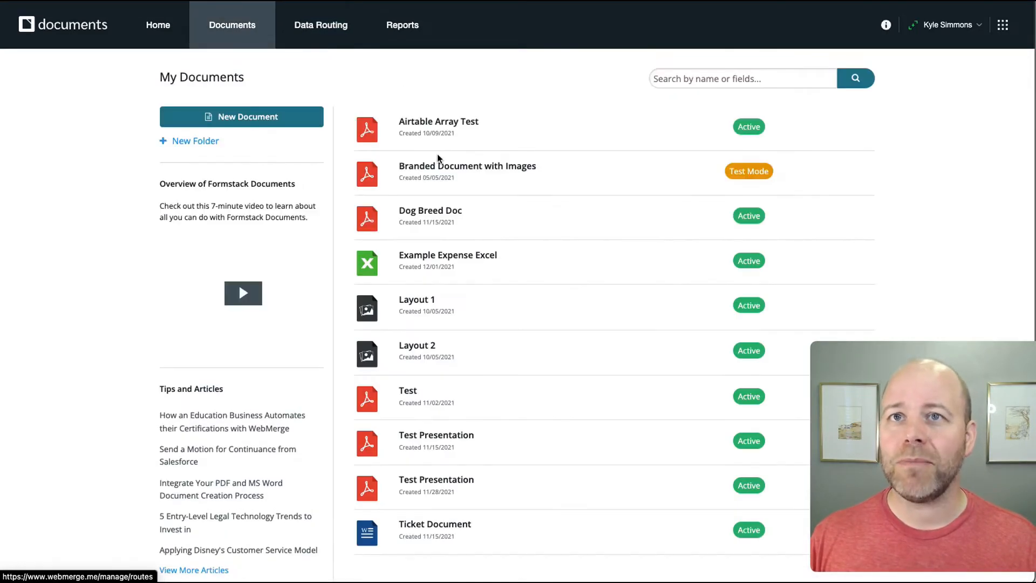
click(422, 533)
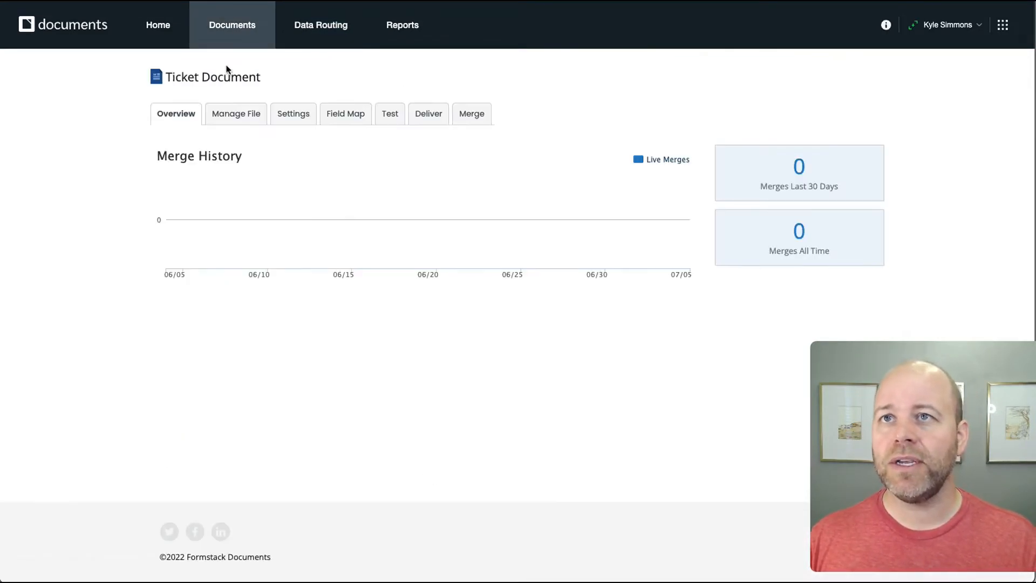
click(301, 113)
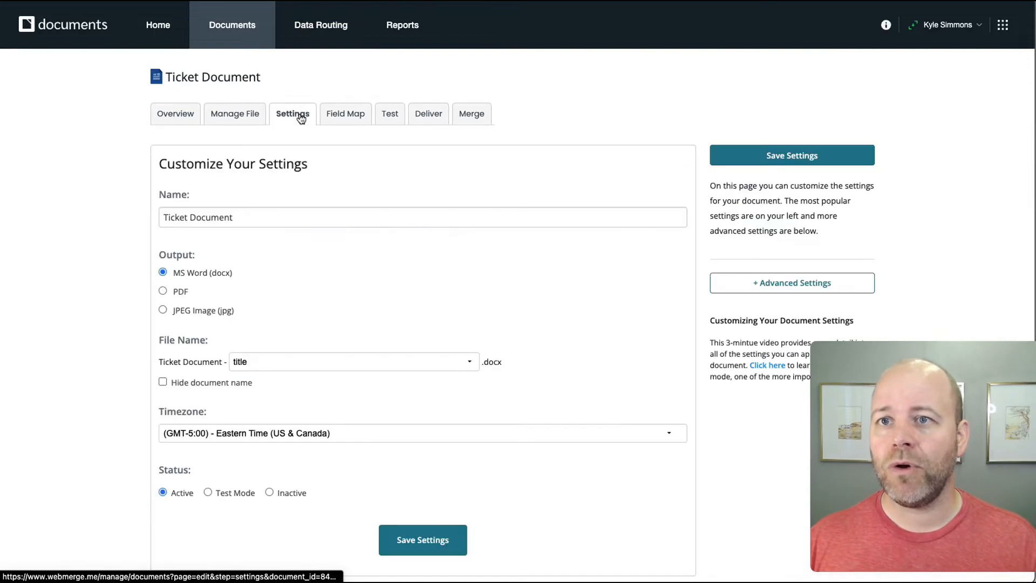
click(210, 492)
scroll(179, 539, down, 2)
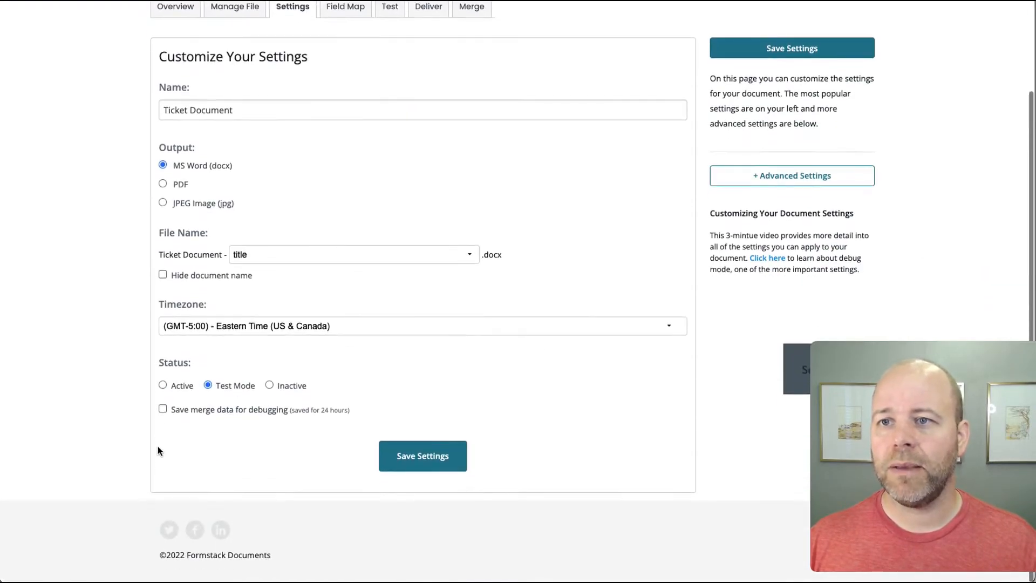
click(158, 409)
click(407, 458)
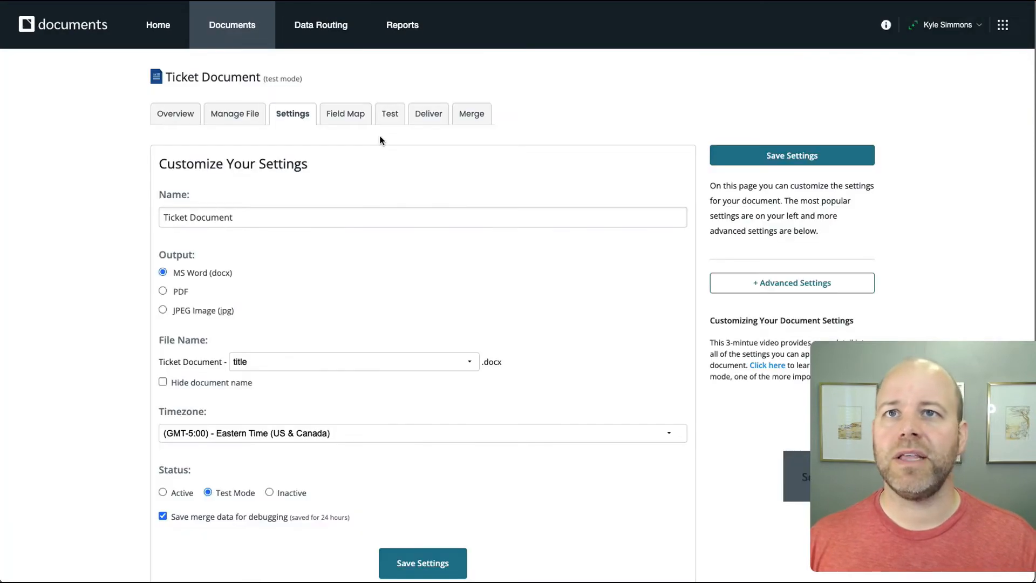
- Start a new Email delivery for the Ticket Data Route
click(336, 39)
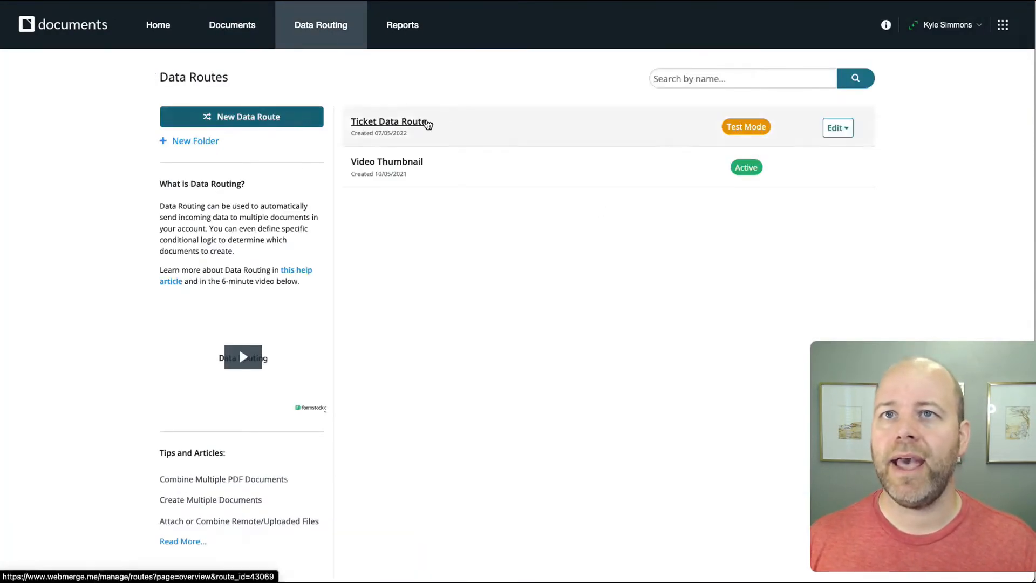
click(425, 122)
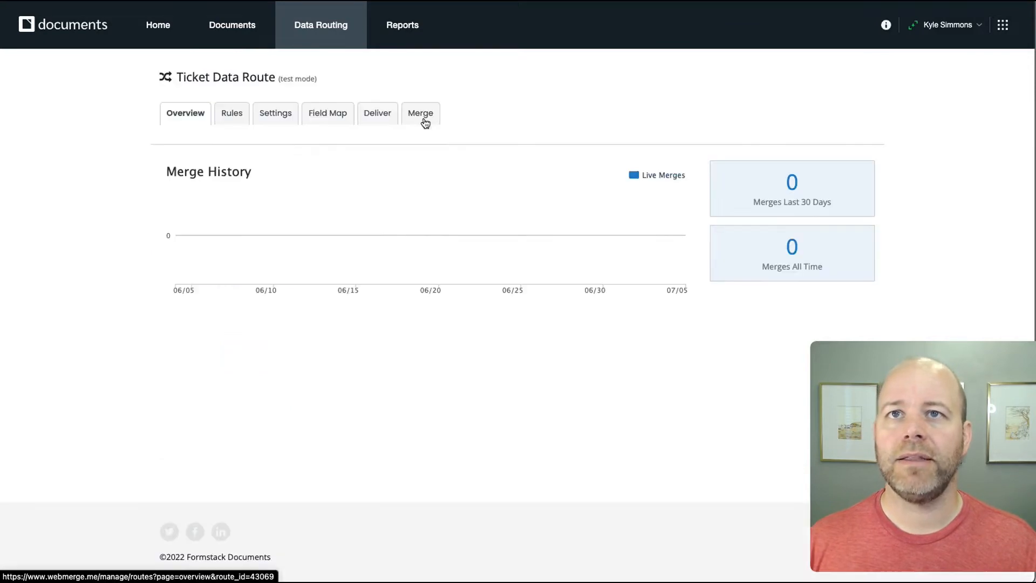
click(377, 115)
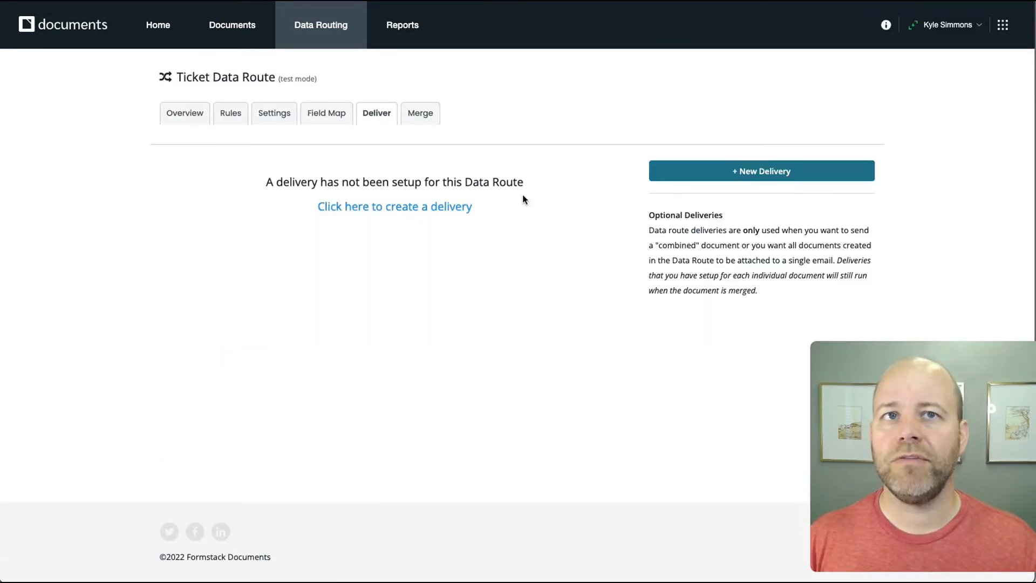
click(415, 212)
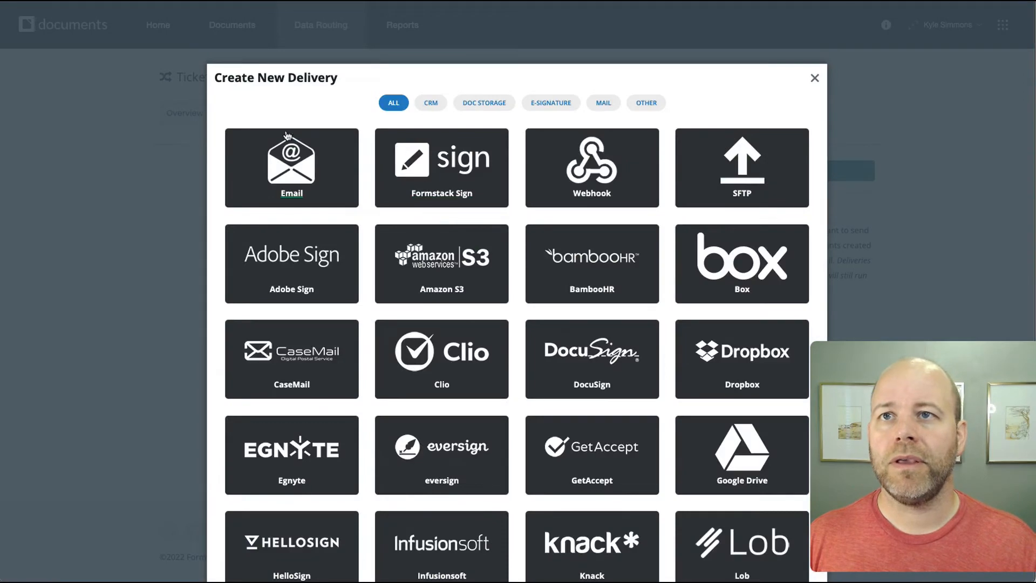
scroll(302, 168, down, 3)
scroll(303, 169, up, 3)
click(296, 172)
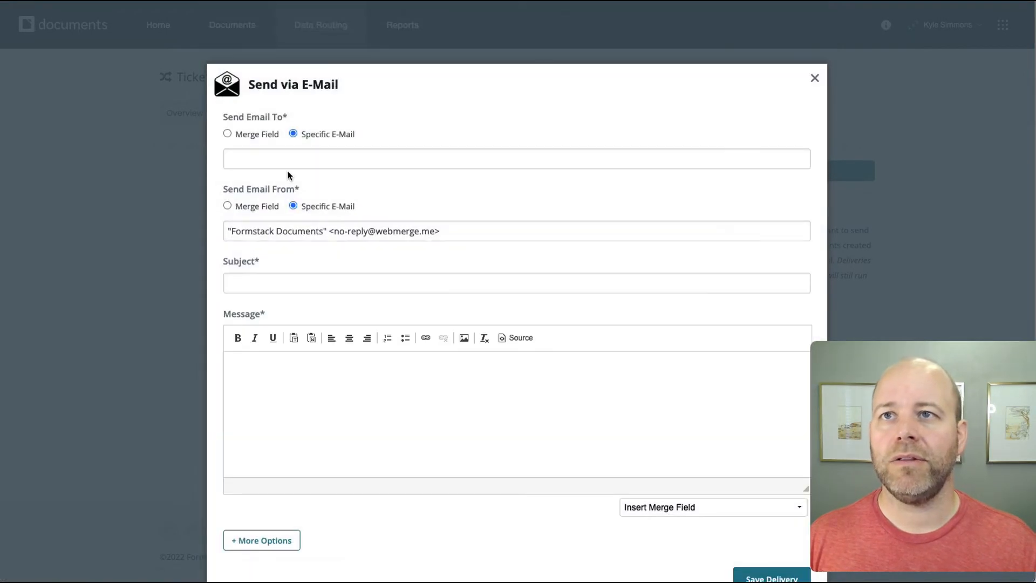
- Enter the recipient's e-mail, subject 'Ticket Data Route' and message 'You have a new ticket submission'
click(288, 155)
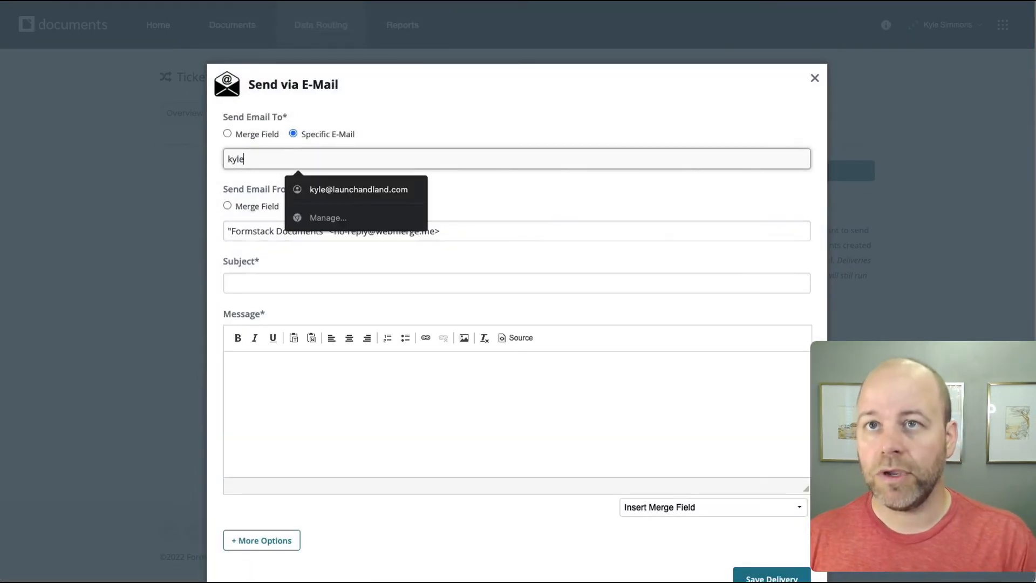
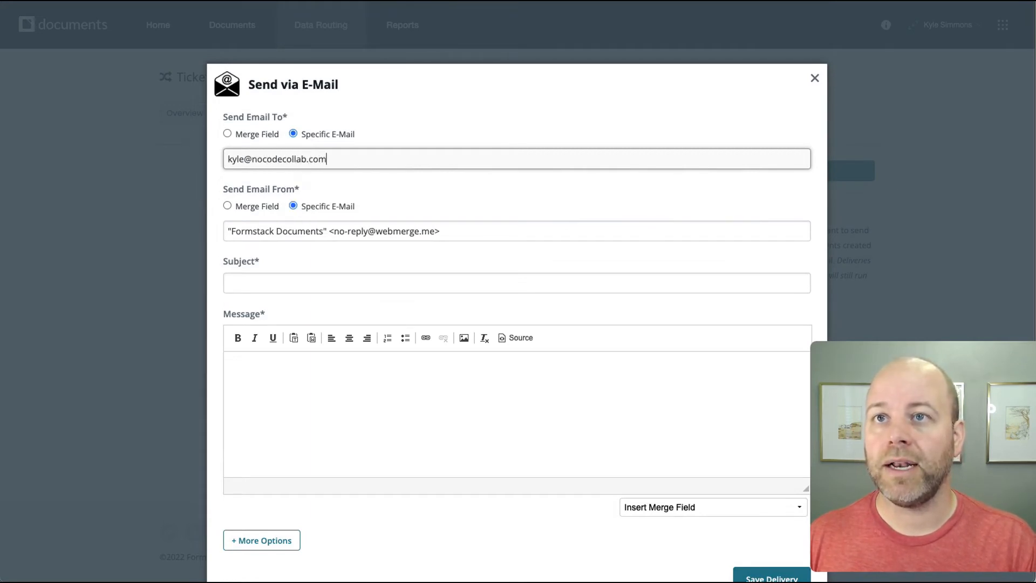
click(311, 280)
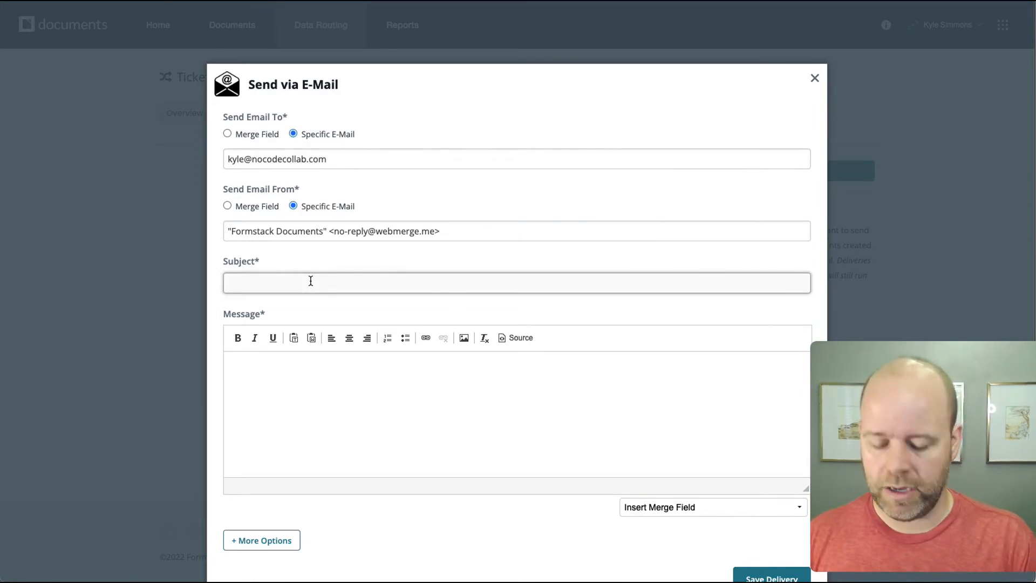
text(Ticket )
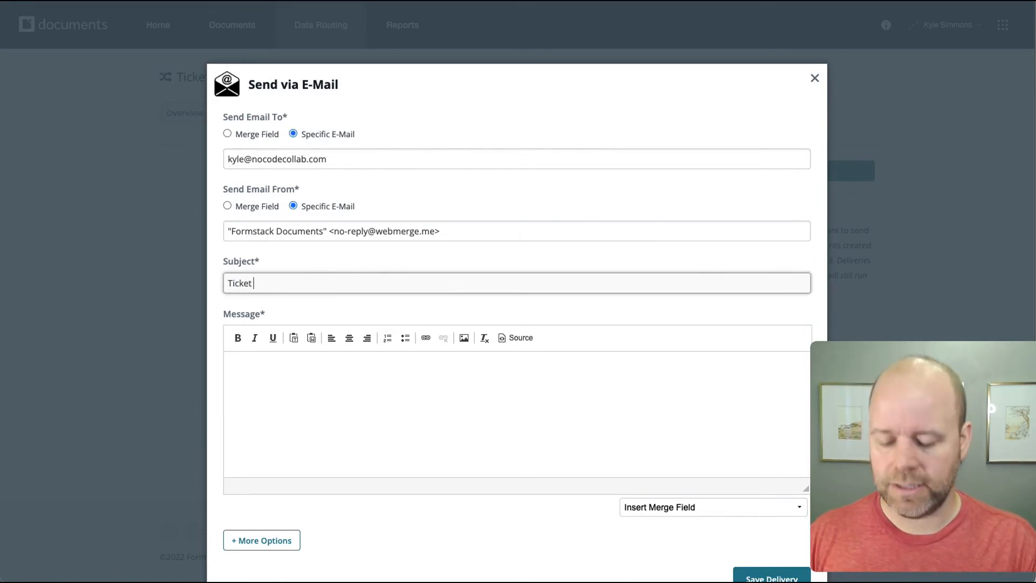
text(Data Route)
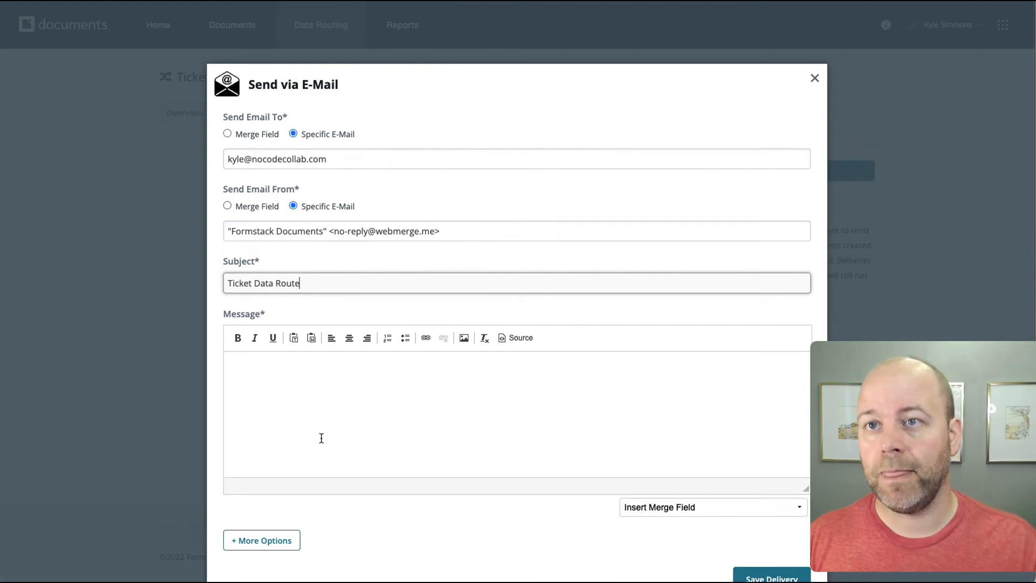
click(318, 397)
text(You have)
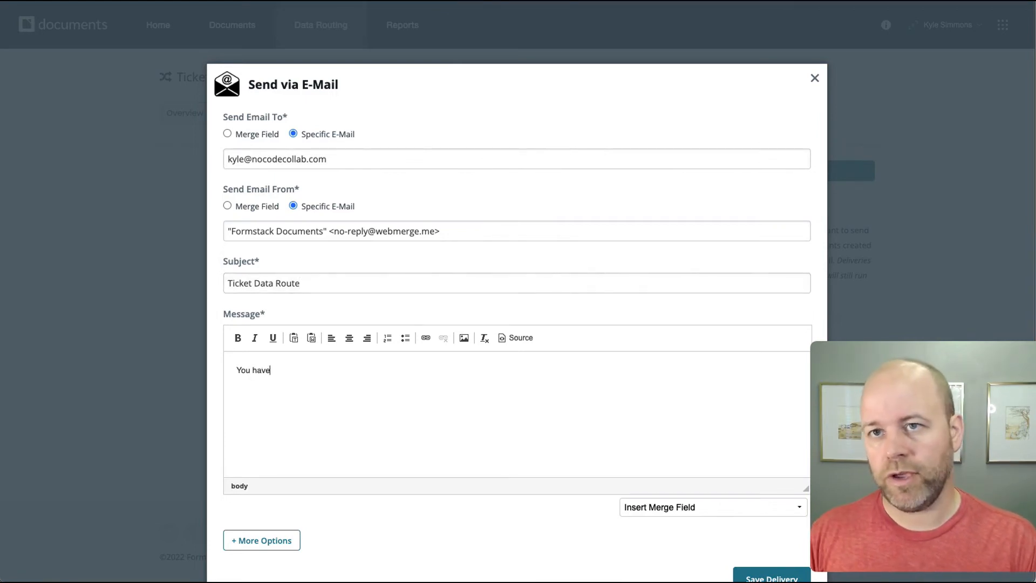
text( a new )
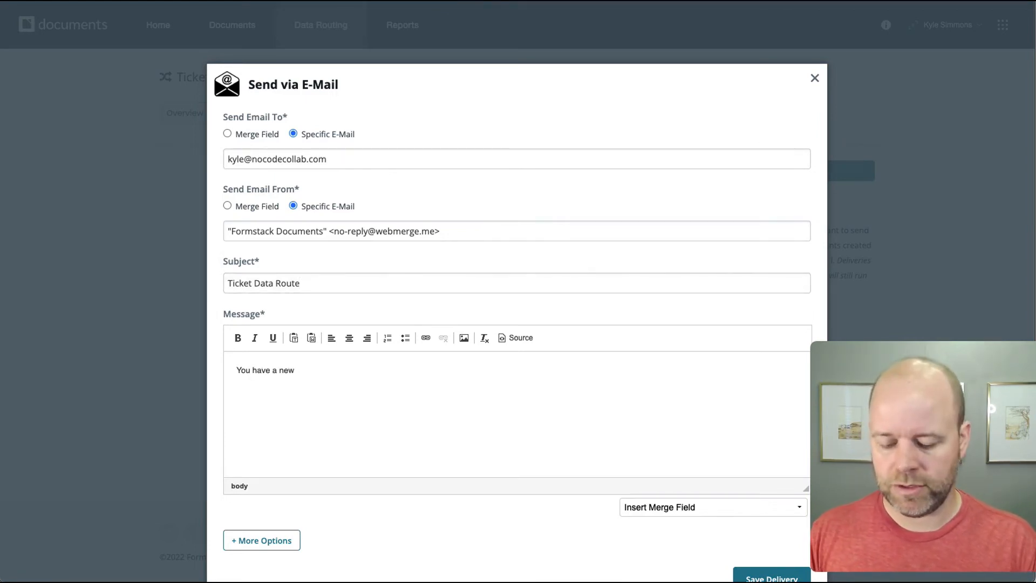
text(ticket submission)
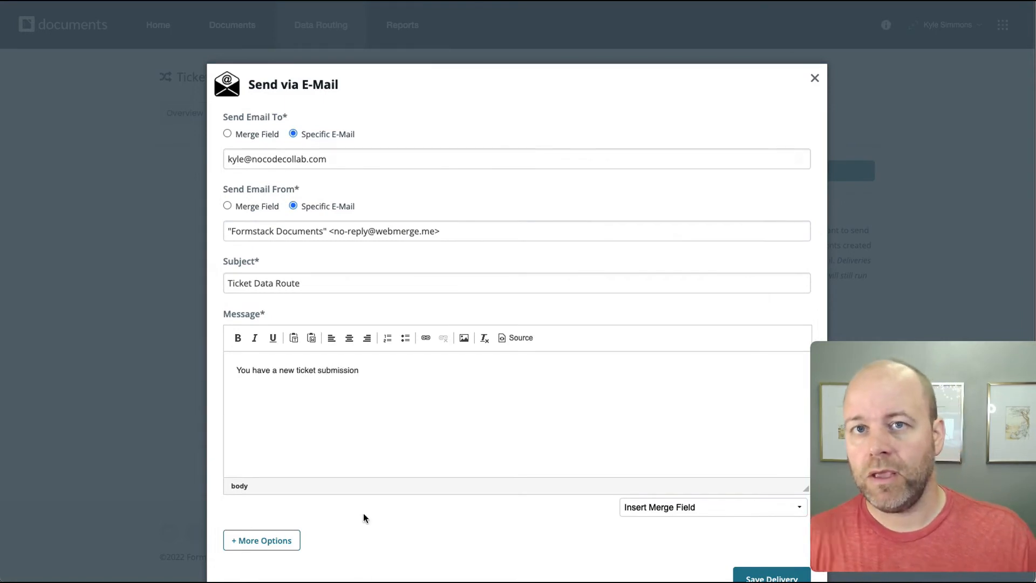
- Review the extra email delivery options and save the delivery
scroll(274, 518, down, 1)
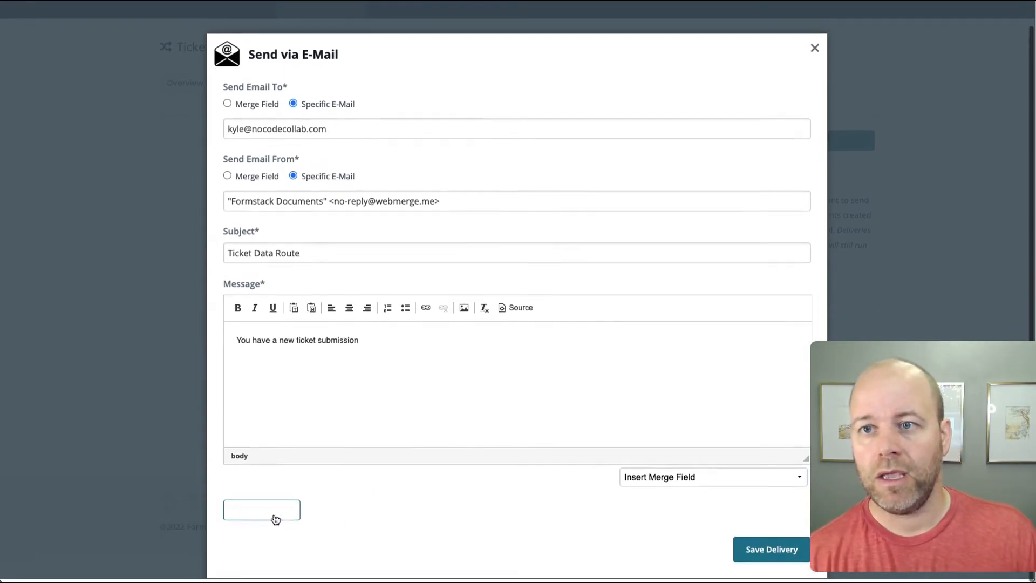
click(268, 518)
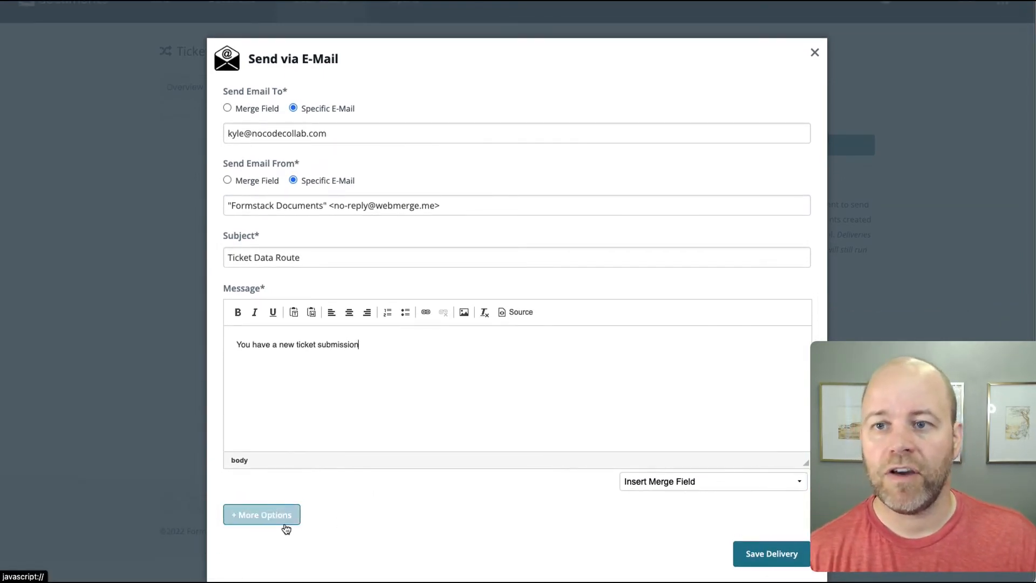
scroll(422, 512, down, 2)
scroll(421, 512, down, 6)
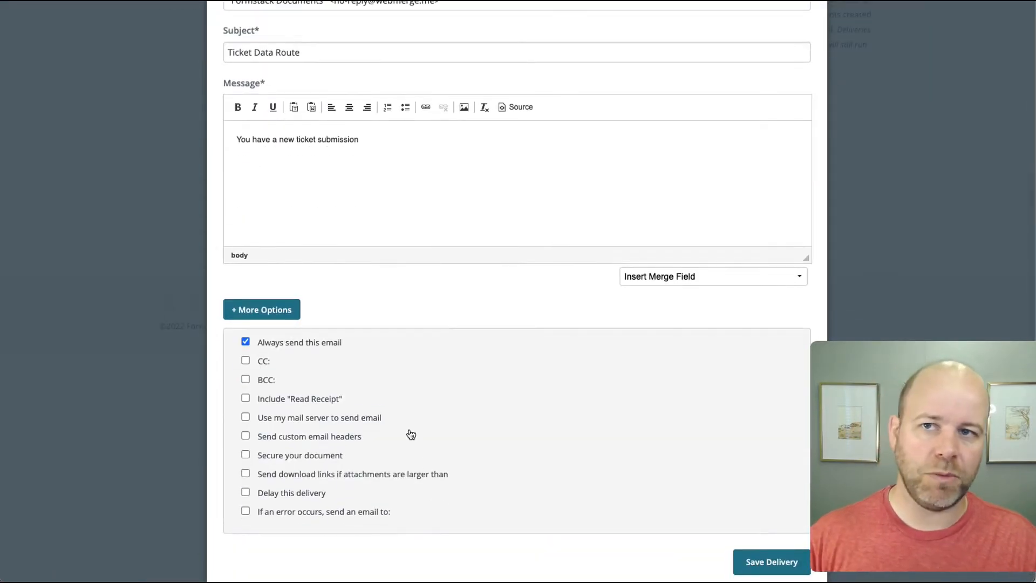
click(758, 563)
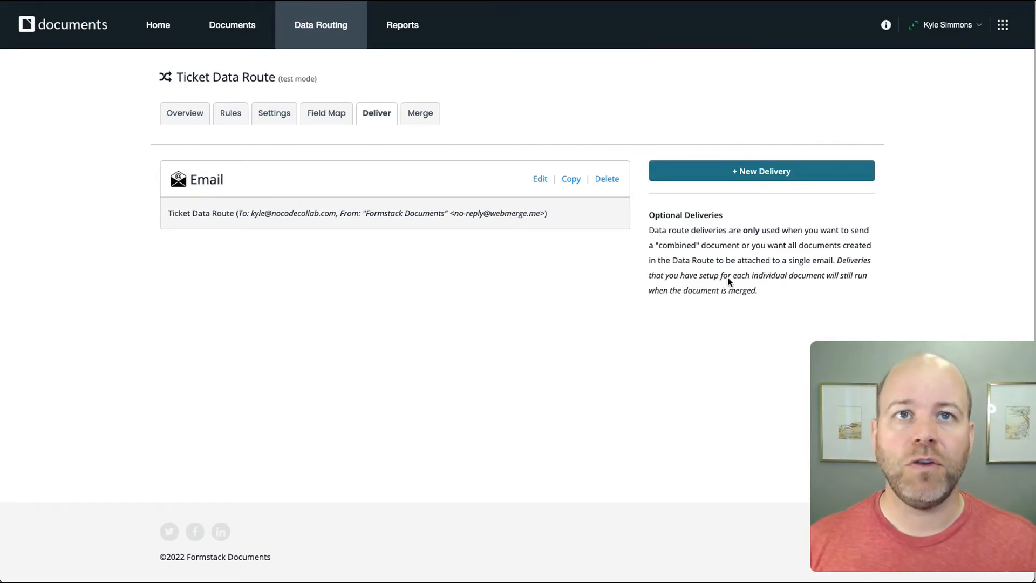
- Bring up the Create New Delivery choices (Email, Webhook, SFTP, Dropbox, Google Drive) for the route
click(760, 172)
scroll(406, 395, down, 1)
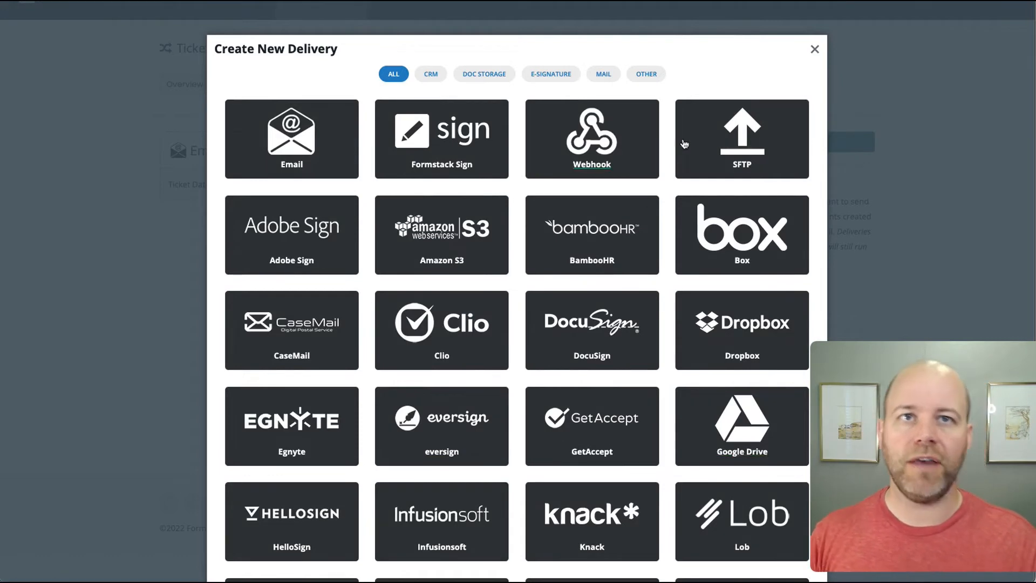
- Fill the live ticket form with 5 VIP tickets, attended before Yes, and Minneapolis.jpeg as proof
click(161, 320)
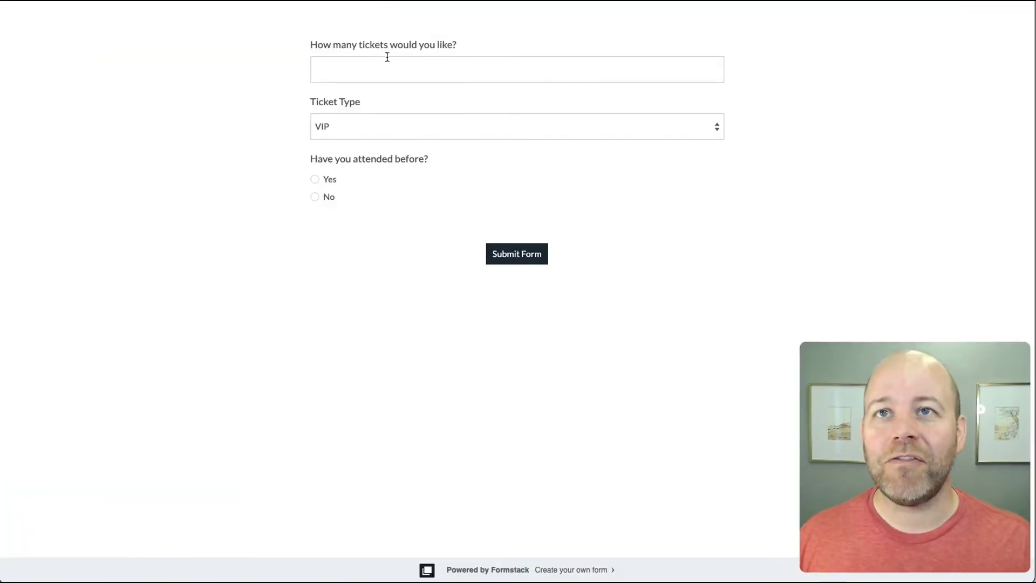
click(387, 65)
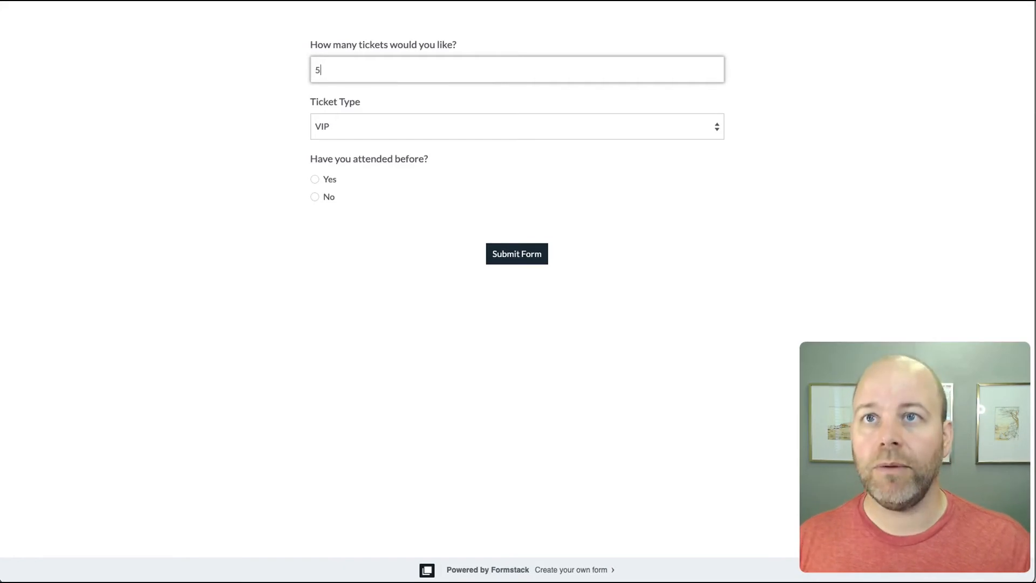
click(316, 180)
click(349, 315)
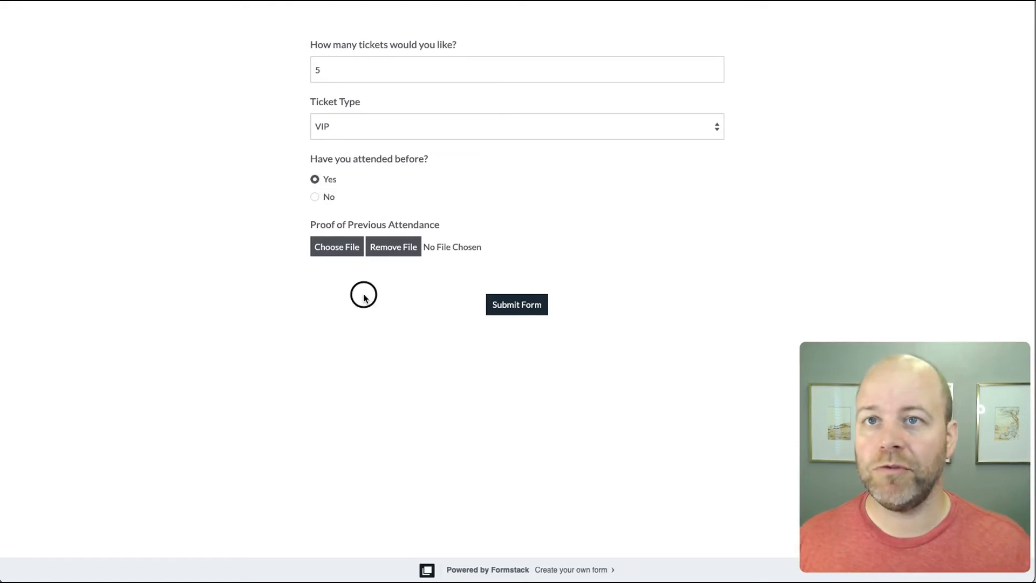
click(348, 247)
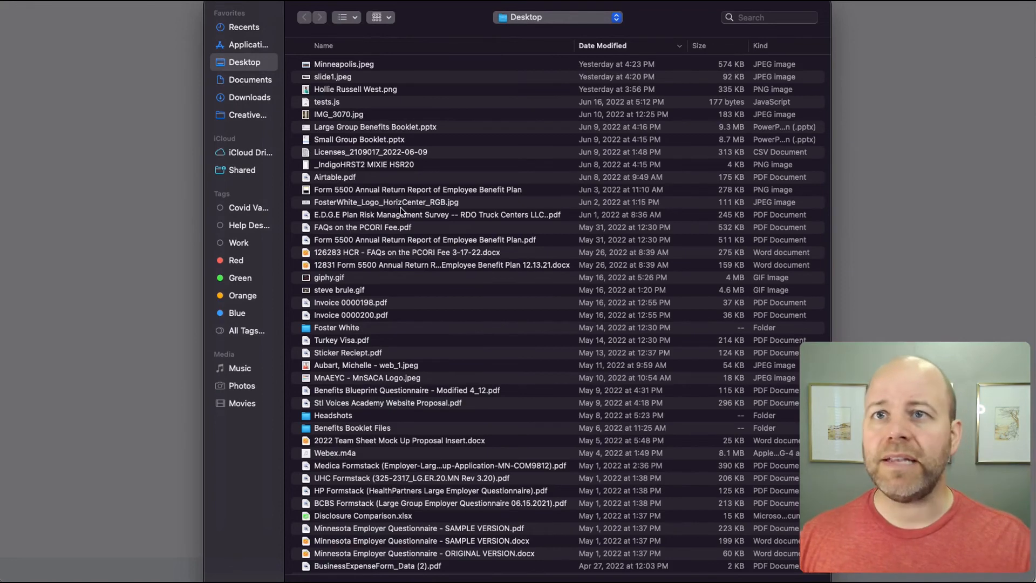
click(343, 64)
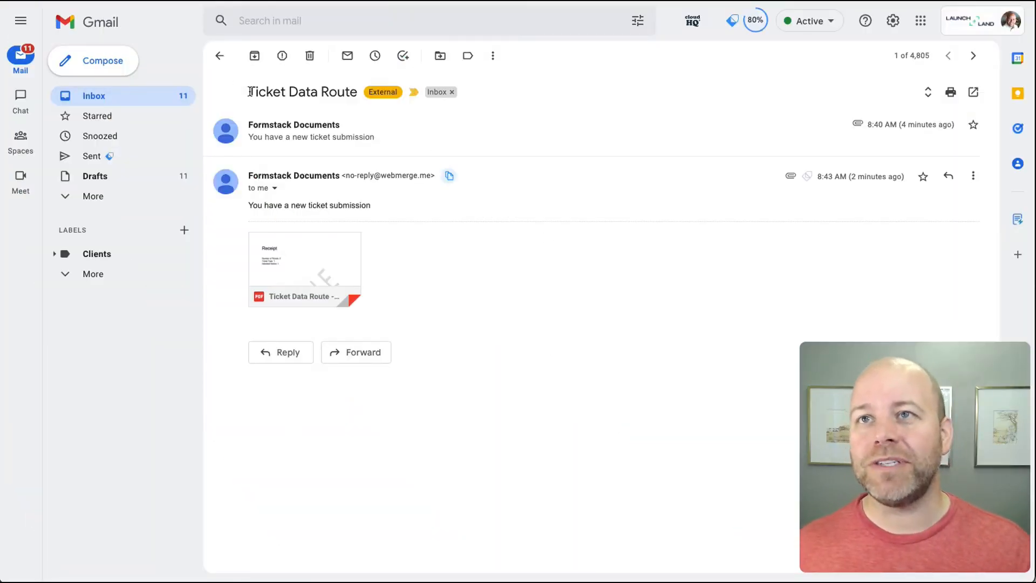
- Open the Ticket Data Route email's PDF, scroll to the skyline photo page, then close it
drag(247, 92, 362, 93)
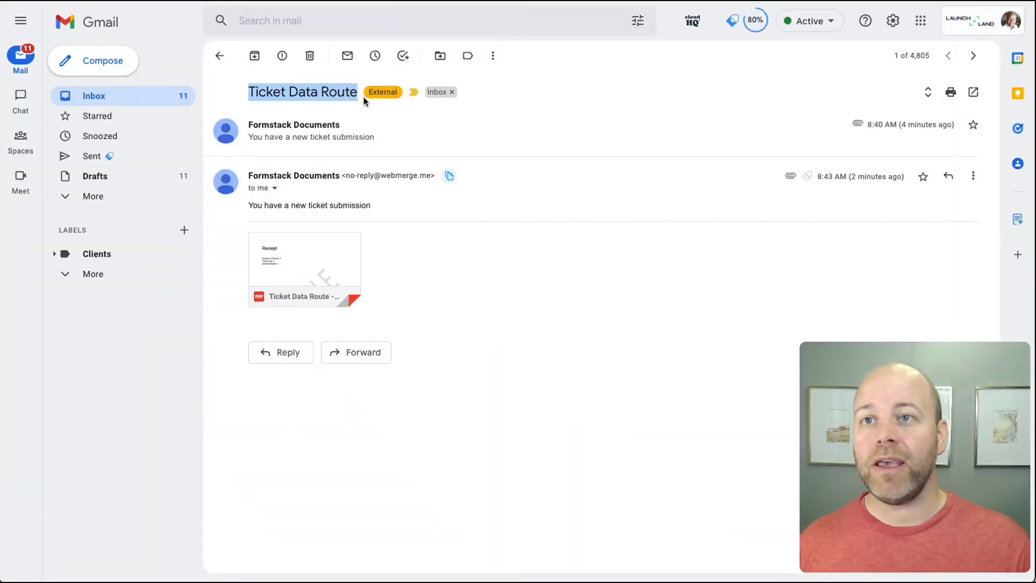
drag(245, 204, 381, 206)
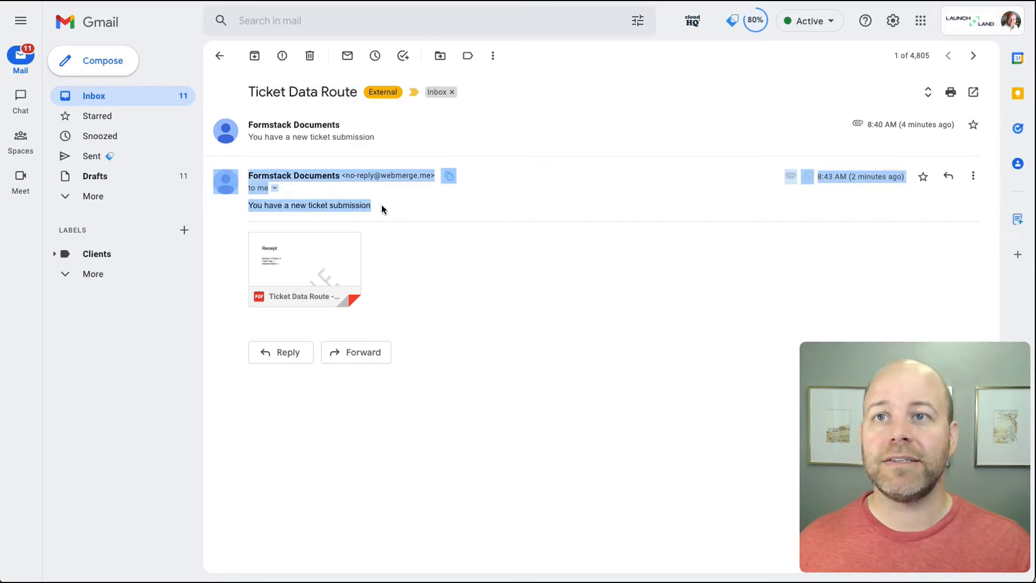
click(381, 205)
mouse_move(309, 264)
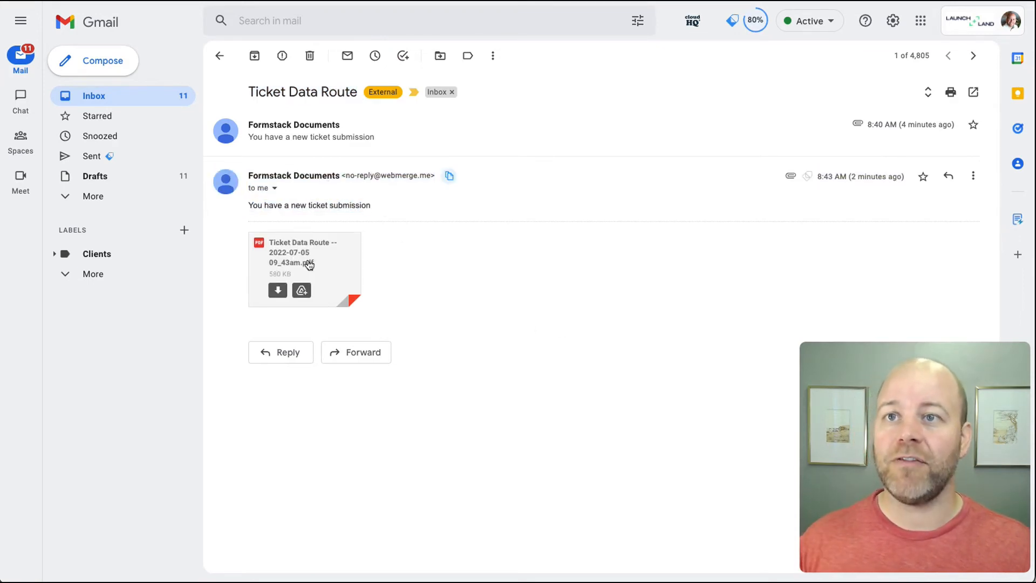
click(310, 264)
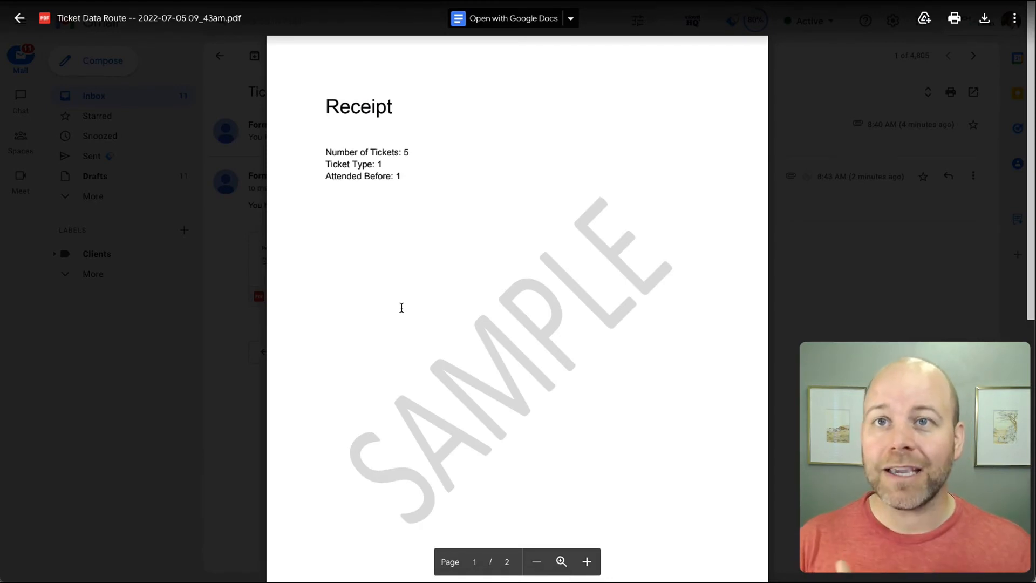
scroll(403, 306, down, 4)
scroll(403, 307, down, 5)
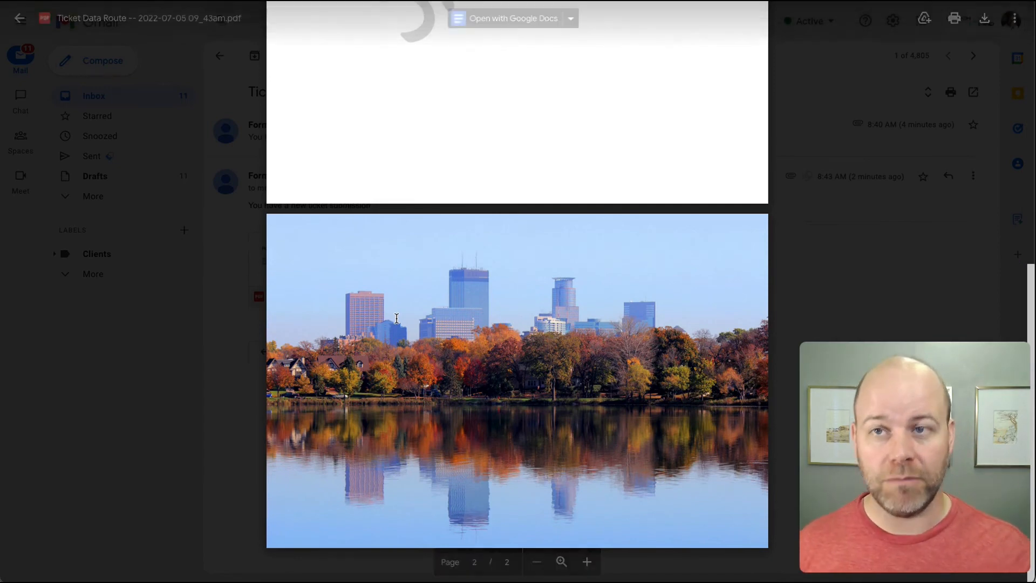
click(209, 287)
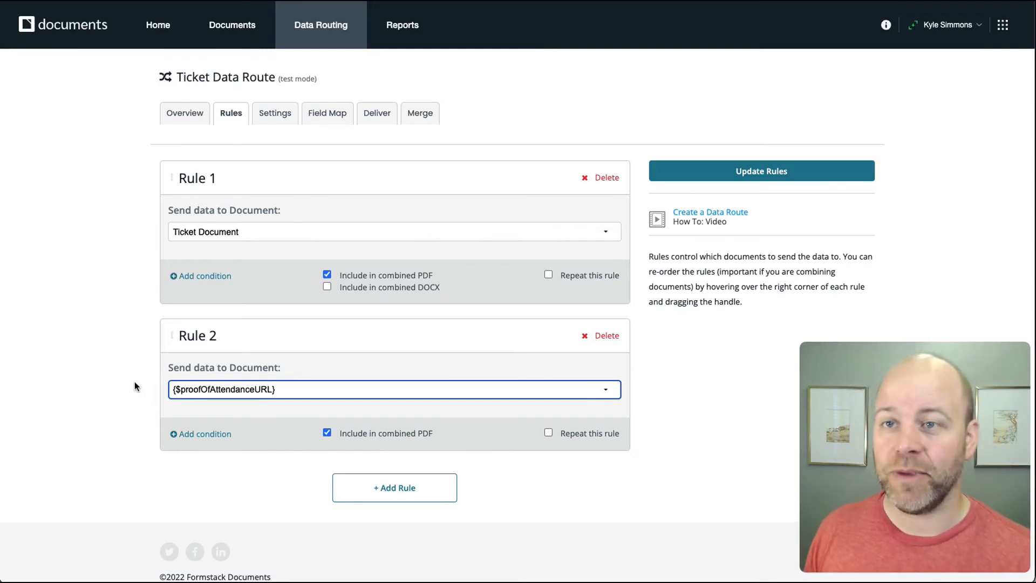
click(131, 430)
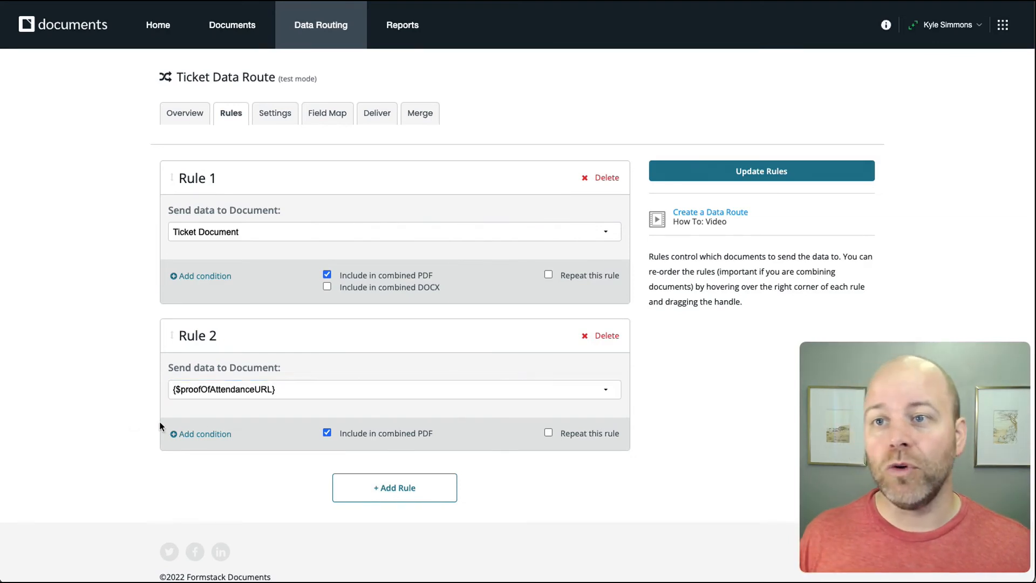
click(310, 391)
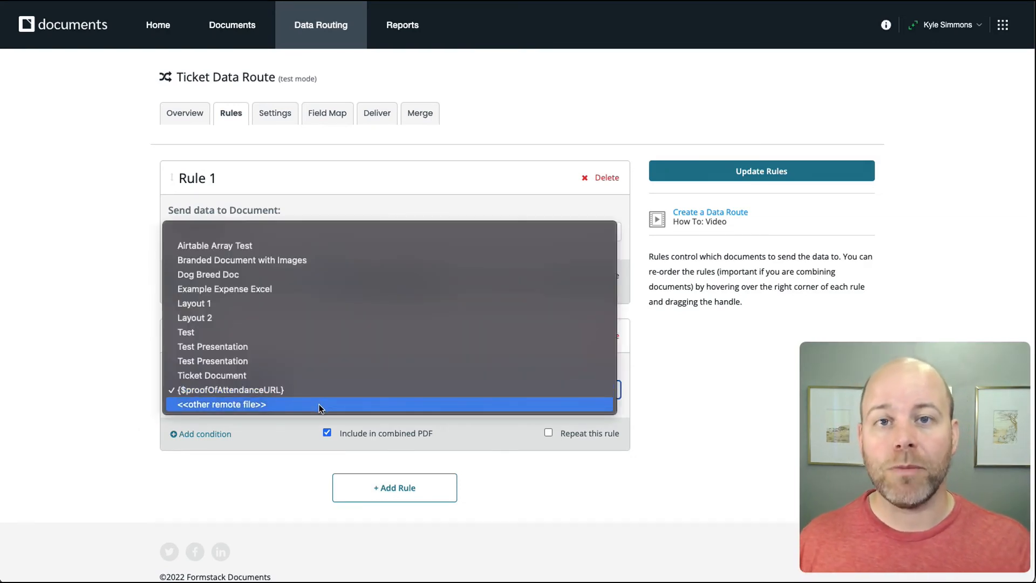
click(88, 439)
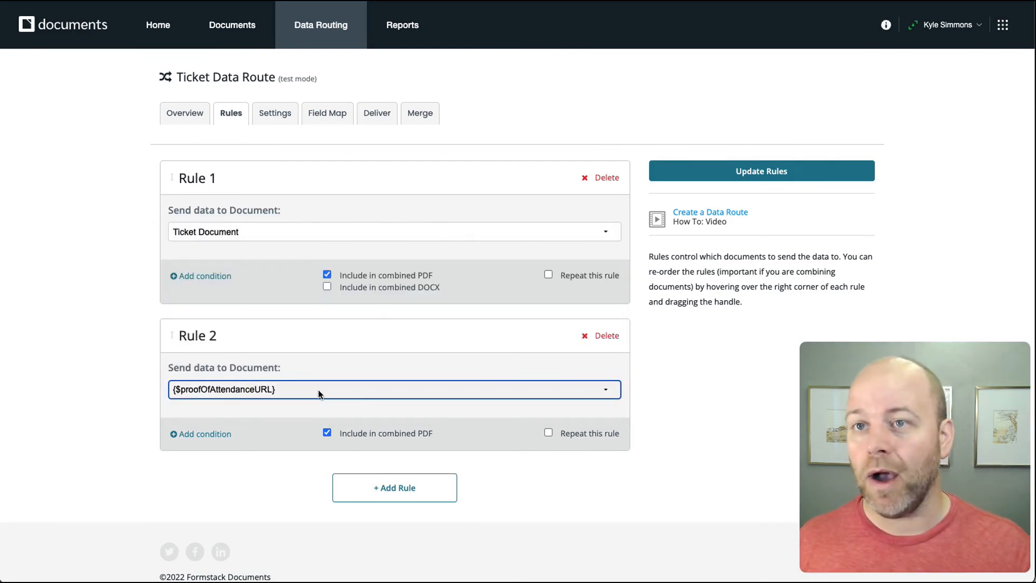
click(311, 392)
click(58, 399)
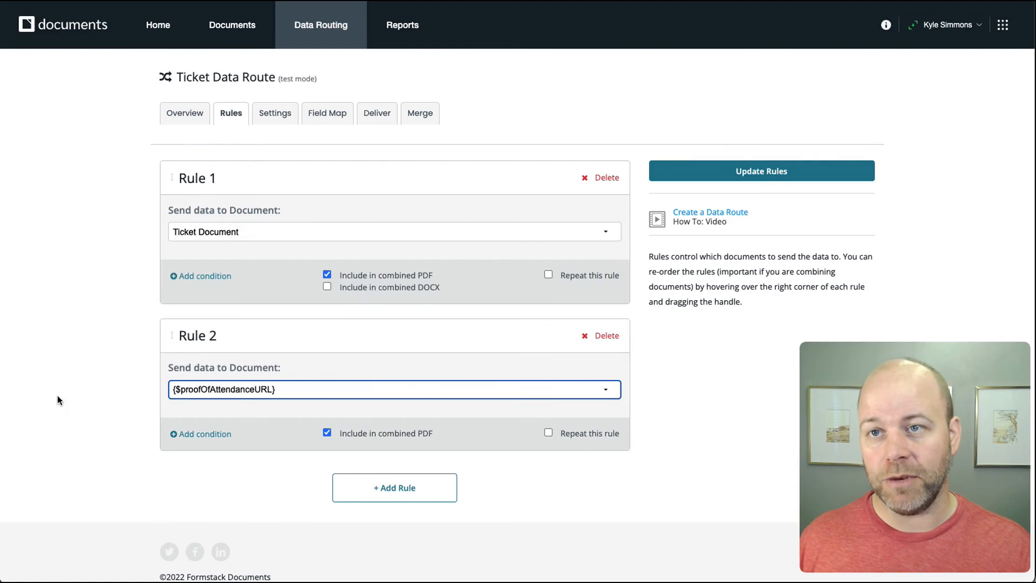
click(144, 408)
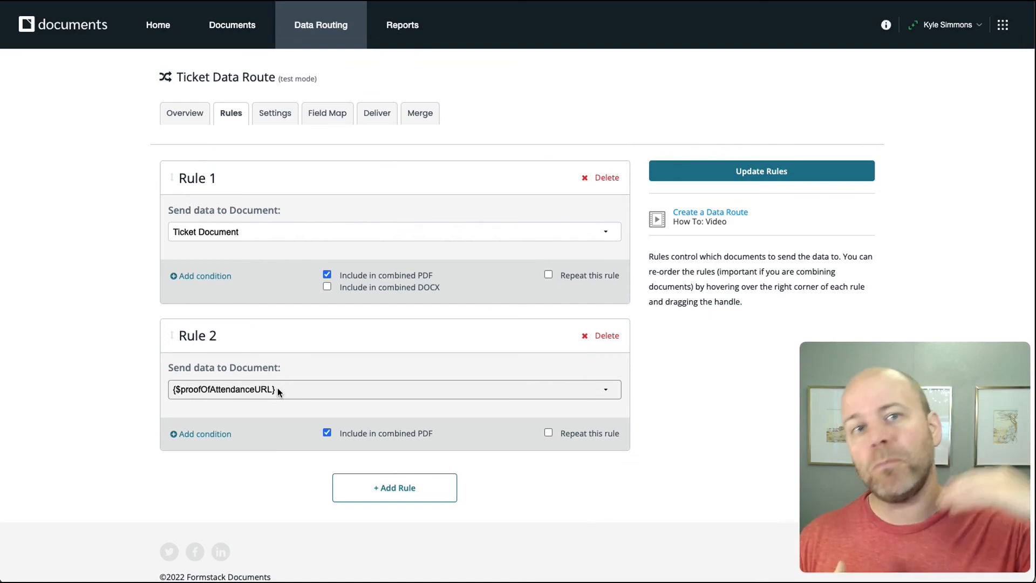
- Add Rules 3 and 4, setting Rule 3's document to <<other remote file>>
click(368, 489)
scroll(203, 467, down, 4)
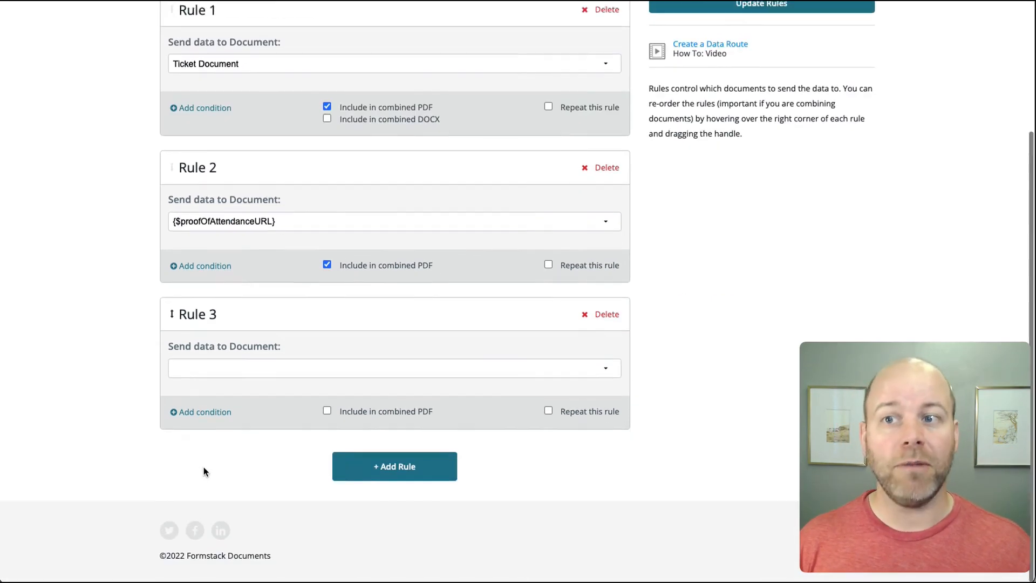
click(384, 474)
scroll(342, 231, down, 3)
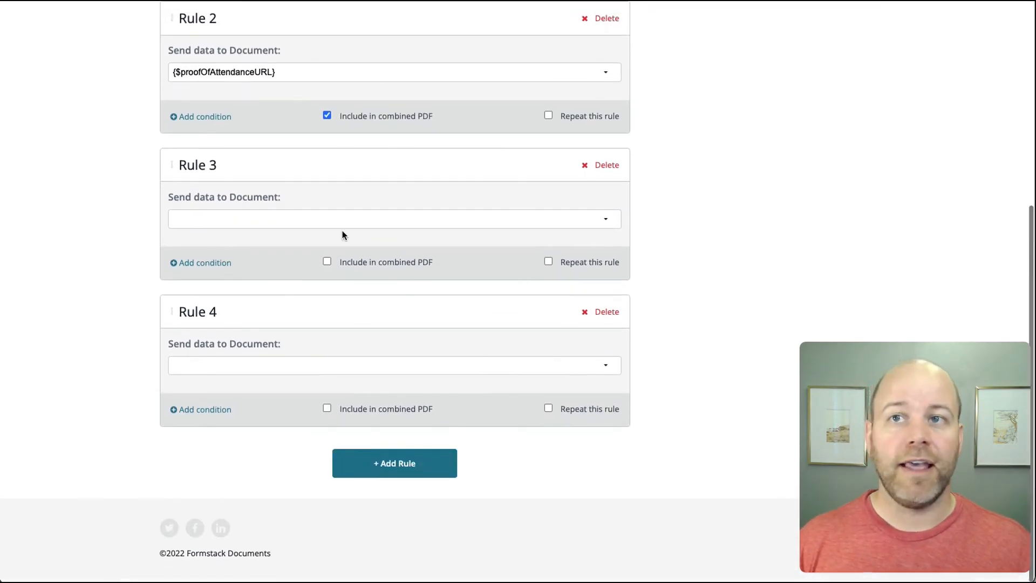
click(335, 230)
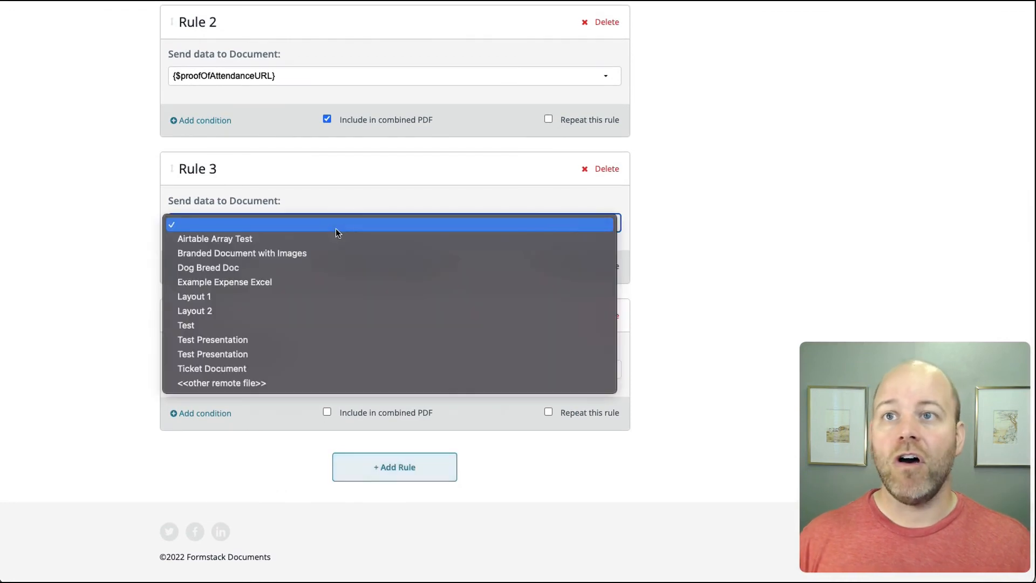
click(284, 384)
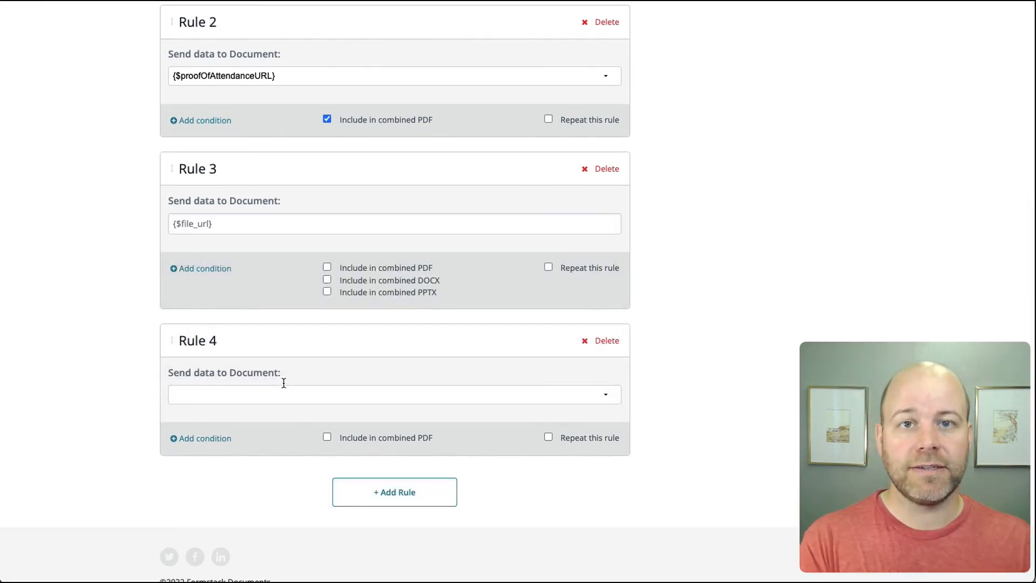